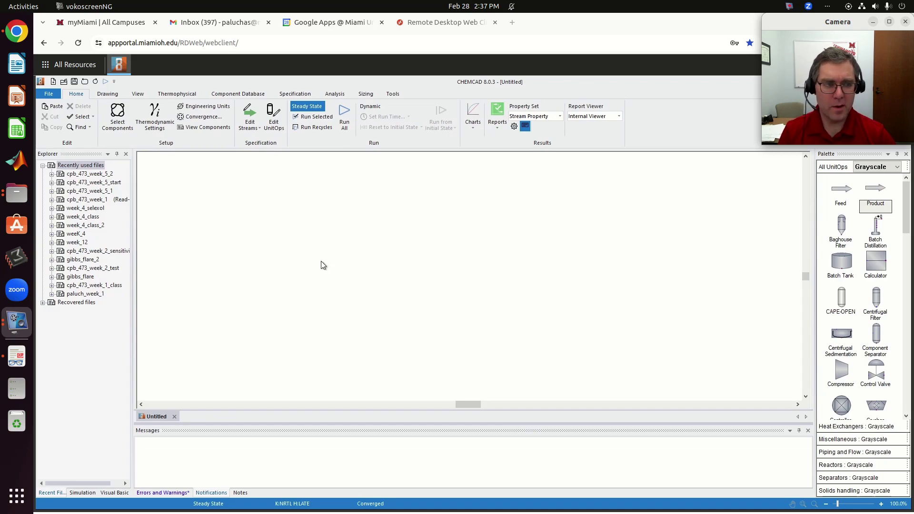
Step: Place an SCDS Distillation column on the flowsheet
{"action": "key", "text": "alt+Tab"}
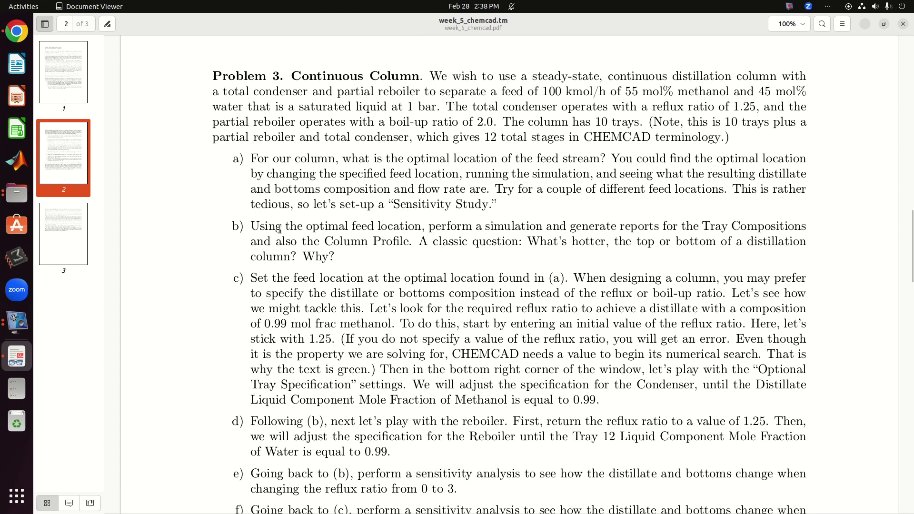
{"action": "key", "text": "alt+Tab"}
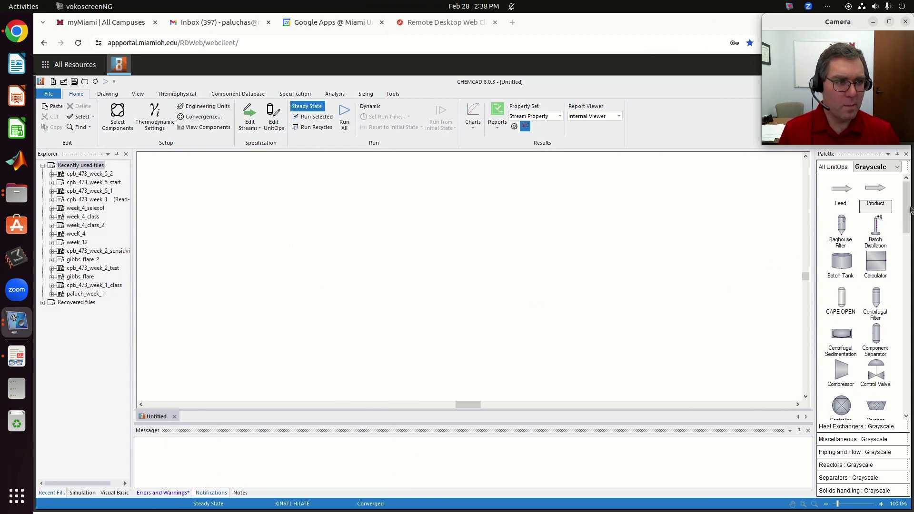
{"action": "left_click", "coordinate": [907, 233]}
{"action": "left_click_drag", "start_coordinate": [907, 233], "coordinate": [912, 329]}
{"action": "left_click_drag", "start_coordinate": [910, 285], "coordinate": [906, 356]}
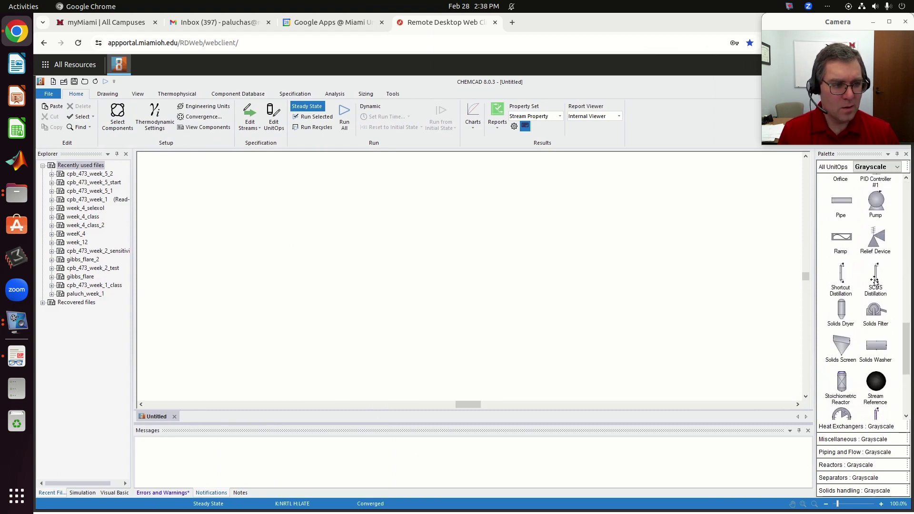
{"action": "left_click_drag", "start_coordinate": [874, 279], "coordinate": [388, 223]}
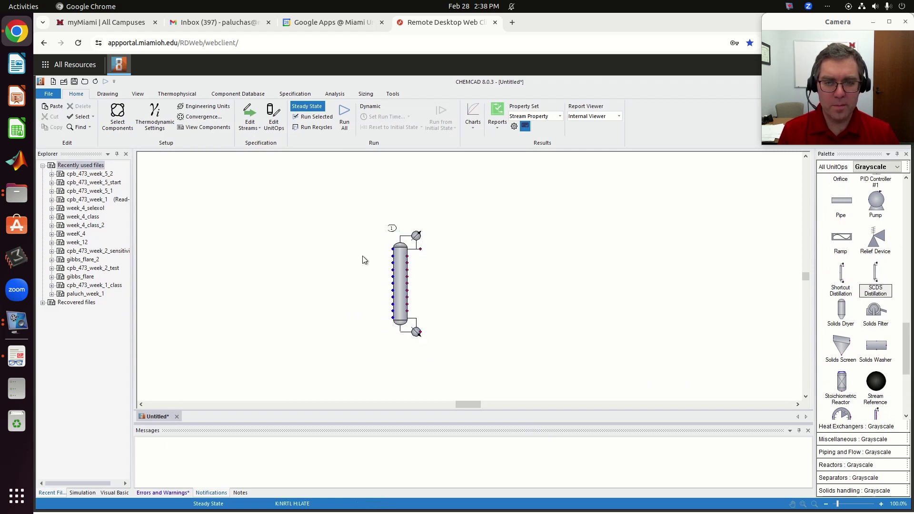
{"action": "left_click_drag", "start_coordinate": [907, 351], "coordinate": [907, 209]}
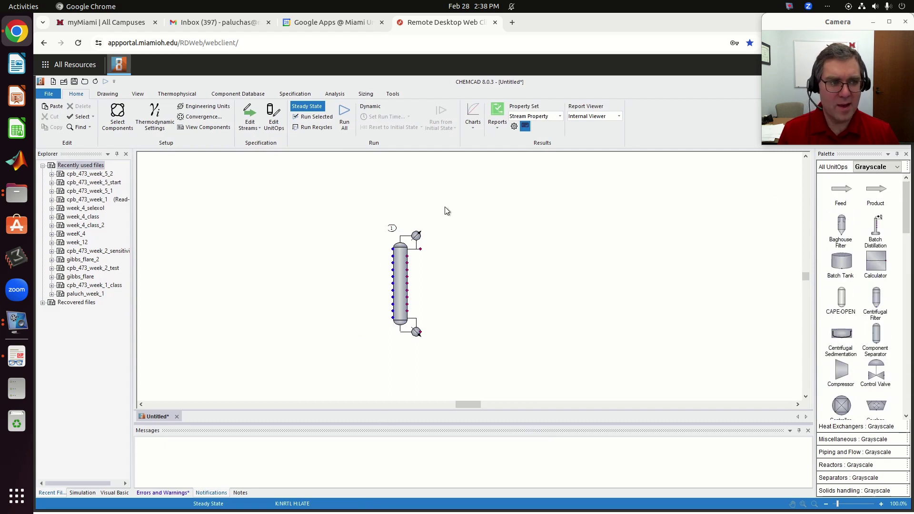
Step: Add a feed stream left of the column, connected to its side inlet
{"action": "left_click", "coordinate": [840, 193]}
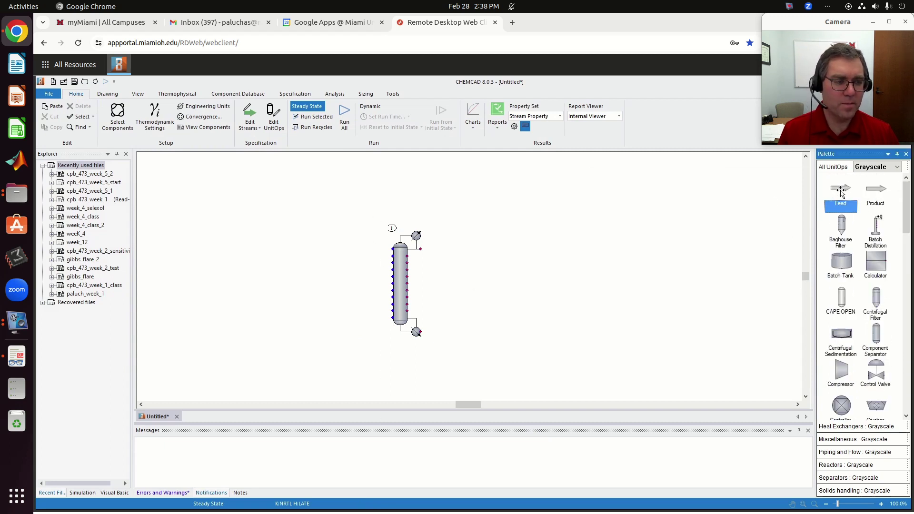
{"action": "left_click", "coordinate": [326, 284]}
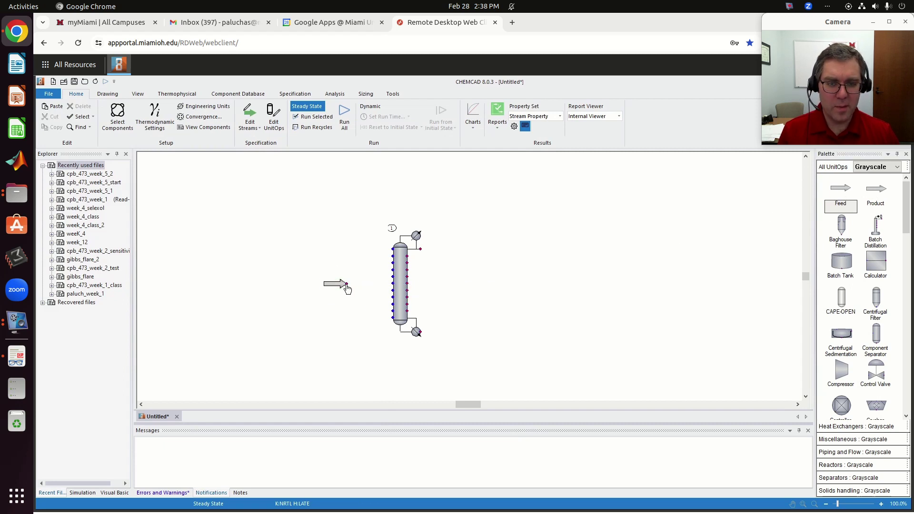
{"action": "left_click", "coordinate": [361, 284]}
{"action": "left_click", "coordinate": [392, 284]}
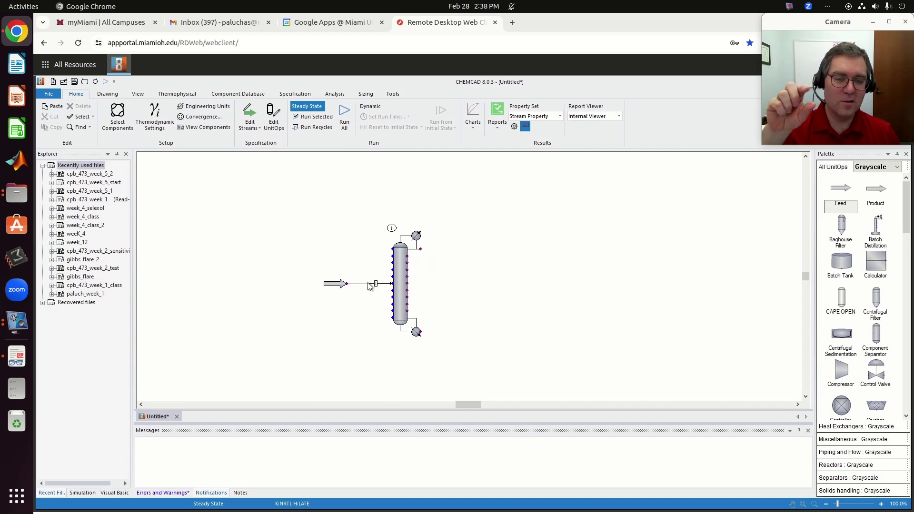
Step: Add product icons at the column top and bottom, and connect the top outlet to the upper product
{"action": "mouse_move", "coordinate": [373, 288]}
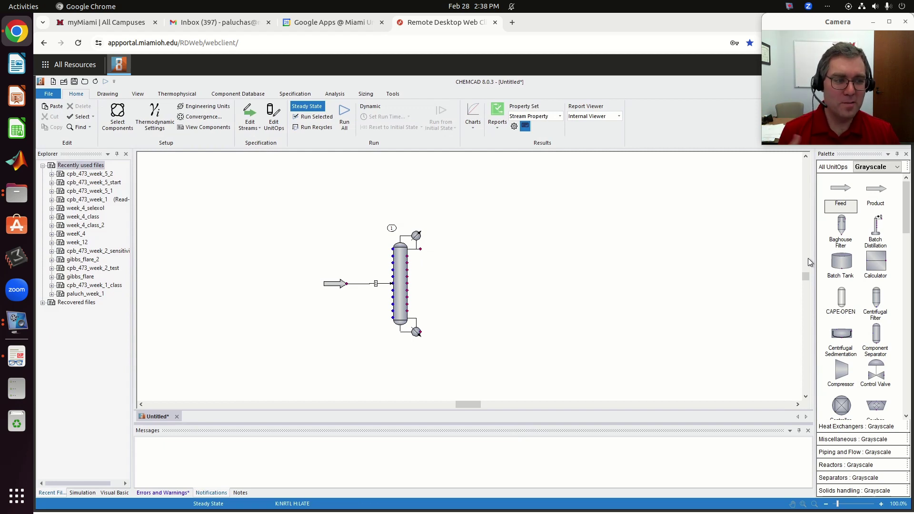
{"action": "left_click", "coordinate": [880, 190]}
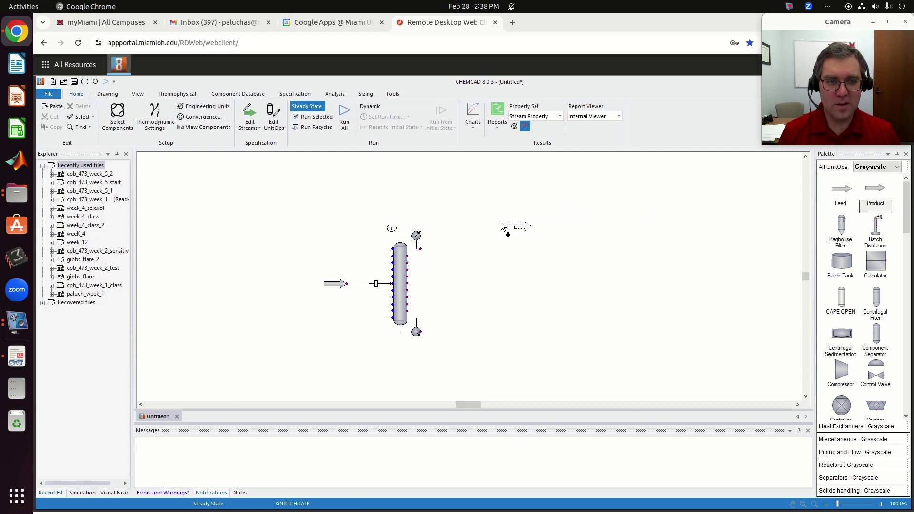
{"action": "left_click", "coordinate": [449, 243]}
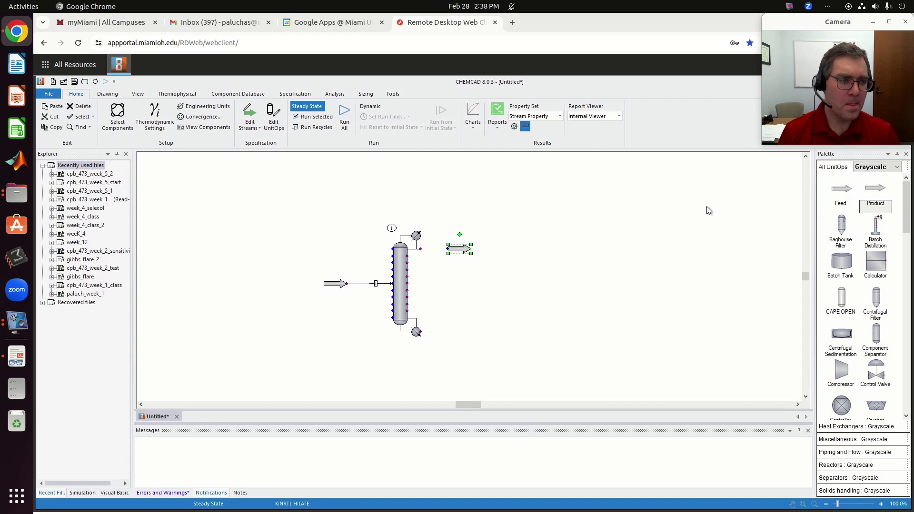
{"action": "left_click", "coordinate": [876, 192]}
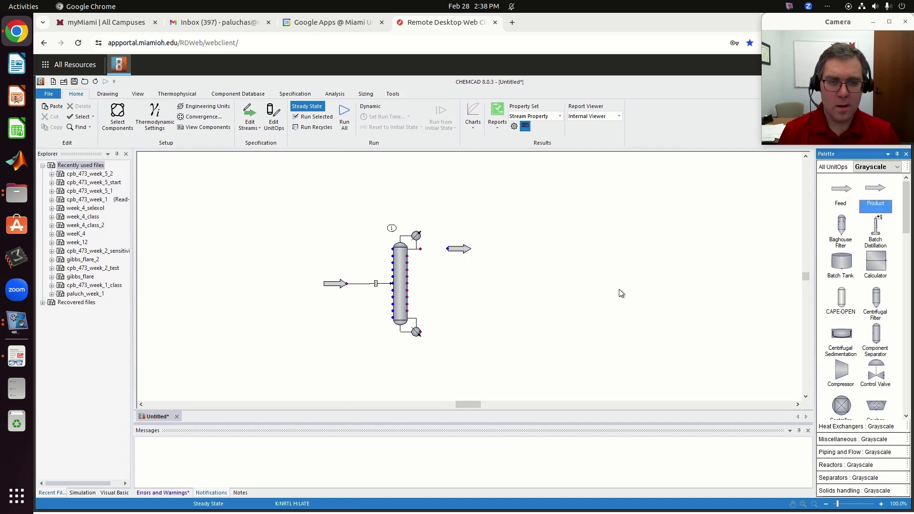
{"action": "left_click_drag", "start_coordinate": [879, 191], "coordinate": [458, 342]}
{"action": "left_click", "coordinate": [421, 249]}
{"action": "left_click", "coordinate": [447, 248]}
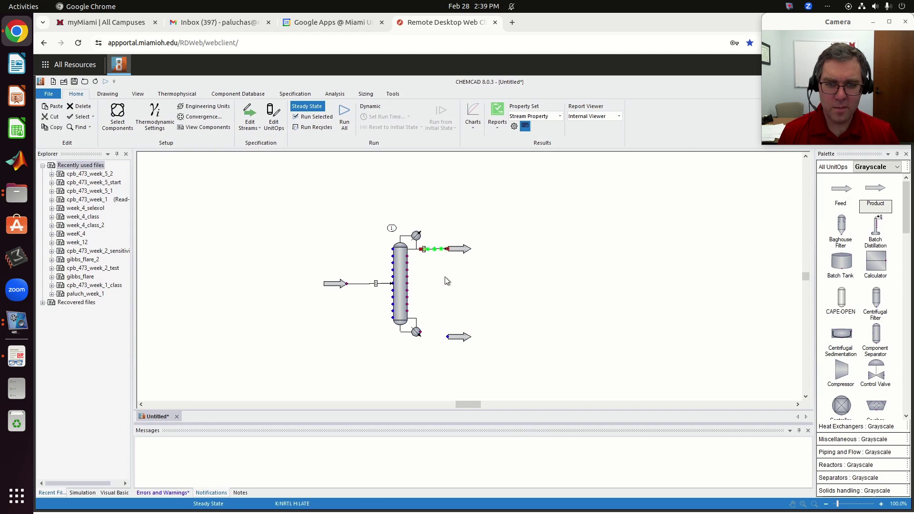
{"action": "left_click", "coordinate": [421, 333]}
{"action": "left_click", "coordinate": [448, 337]}
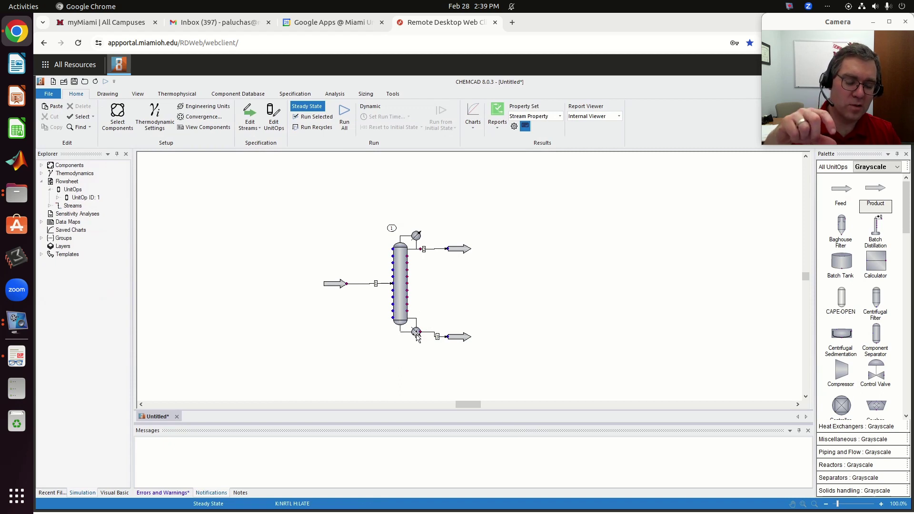
{"action": "mouse_move", "coordinate": [417, 333]}
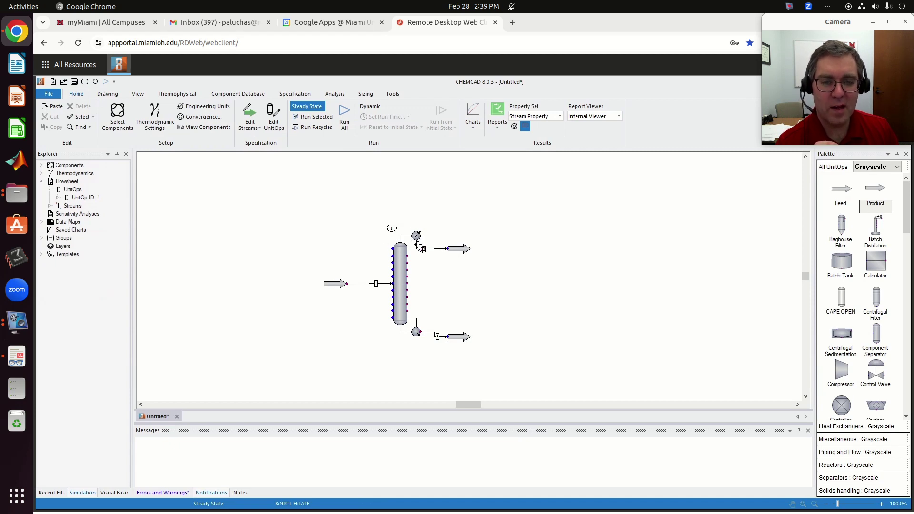
{"action": "mouse_move", "coordinate": [421, 250]}
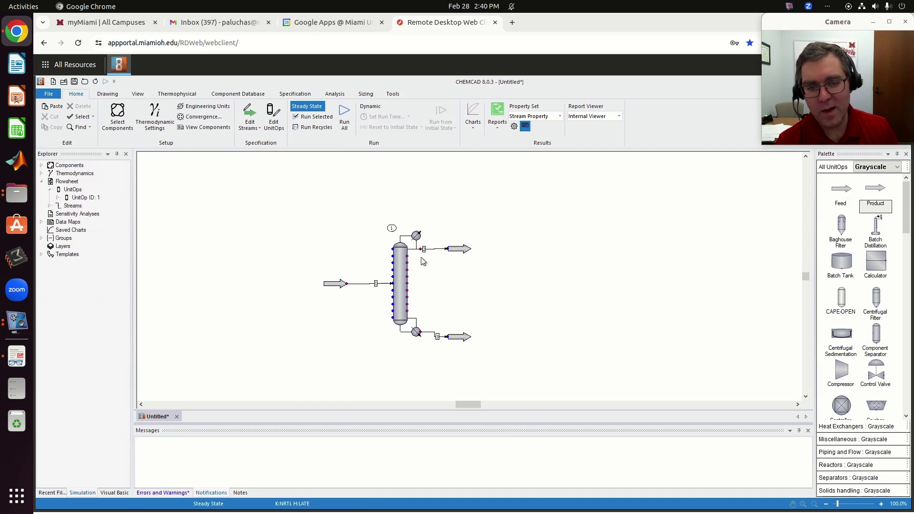
{"action": "mouse_move", "coordinate": [470, 257]}
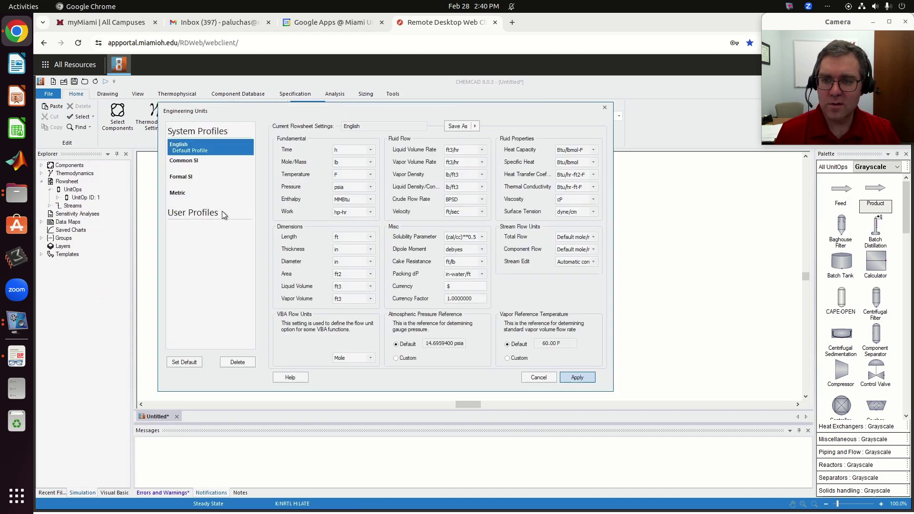
Step: Switch engineering units to Common SI with mole/mass in kmol and apply them
{"action": "left_click", "coordinate": [190, 160]}
{"action": "left_click", "coordinate": [347, 163]}
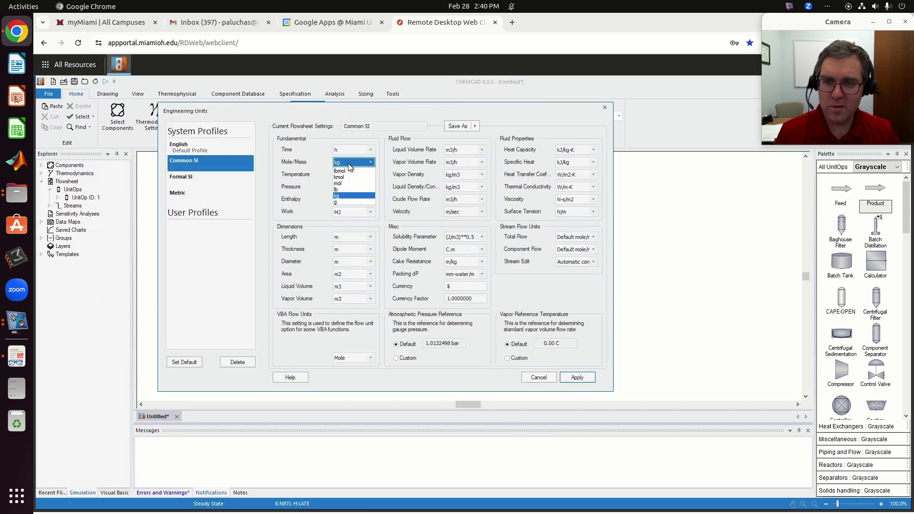
{"action": "left_click", "coordinate": [344, 177]}
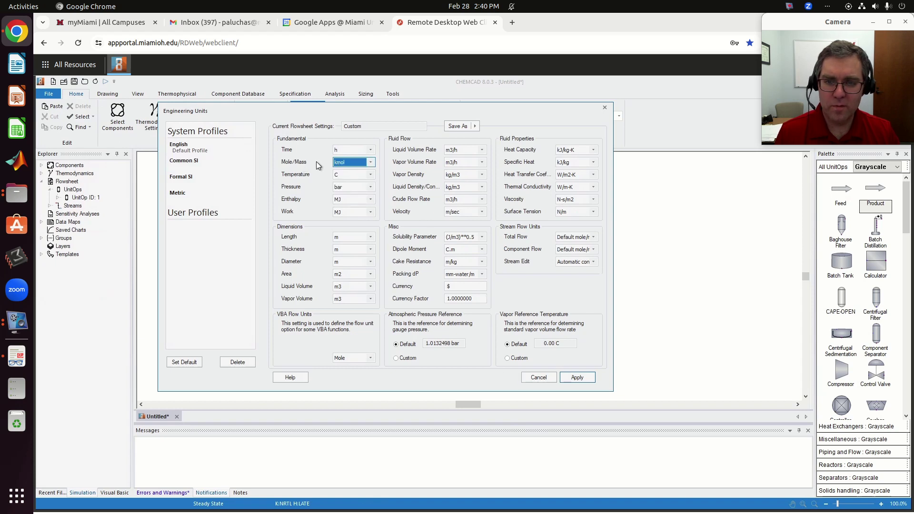
{"action": "left_click", "coordinate": [584, 381]}
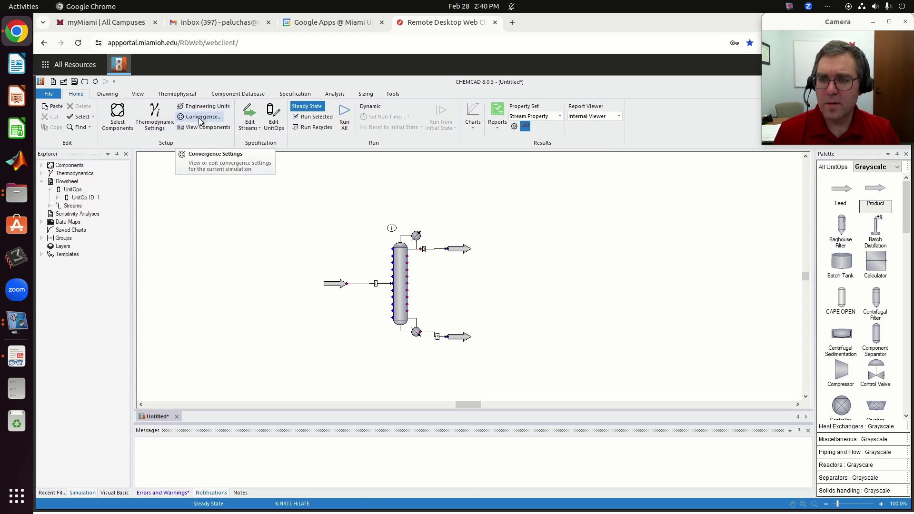
Step: Add Methanol and Water as the simulation components
{"action": "left_click", "coordinate": [117, 116]}
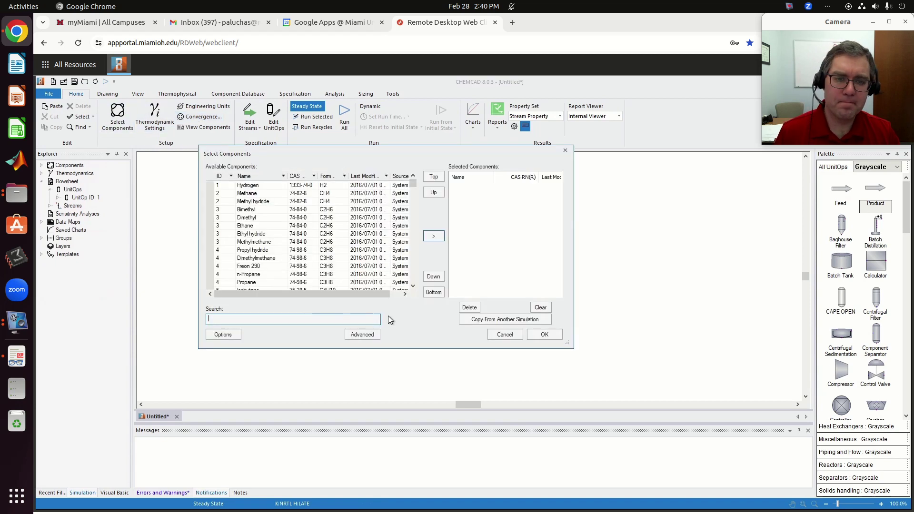
{"action": "type", "text": "methanol"}
{"action": "left_click", "coordinate": [296, 186]}
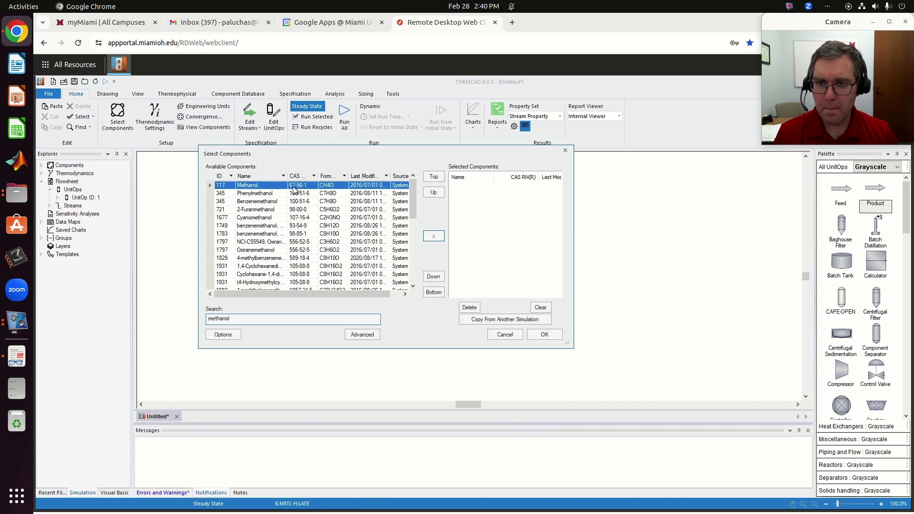
{"action": "left_click", "coordinate": [437, 236]}
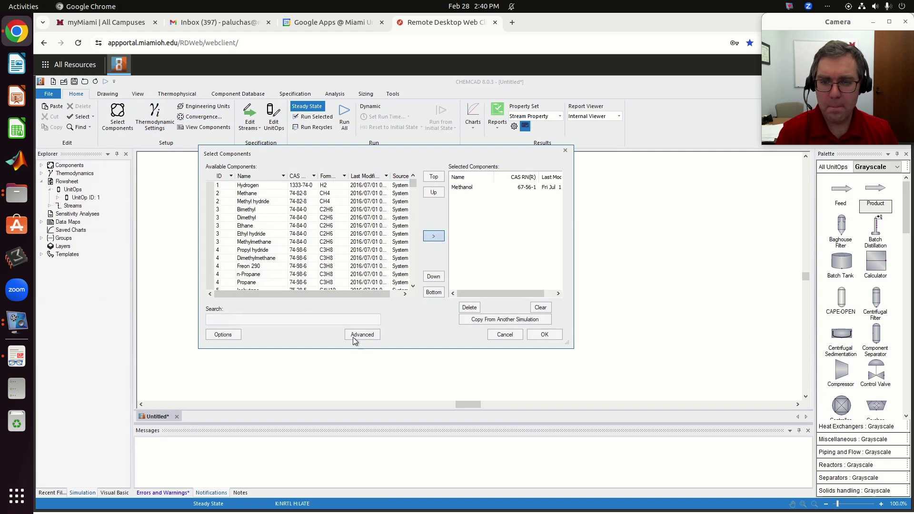
{"action": "left_click", "coordinate": [336, 320]}
{"action": "type", "text": "water"}
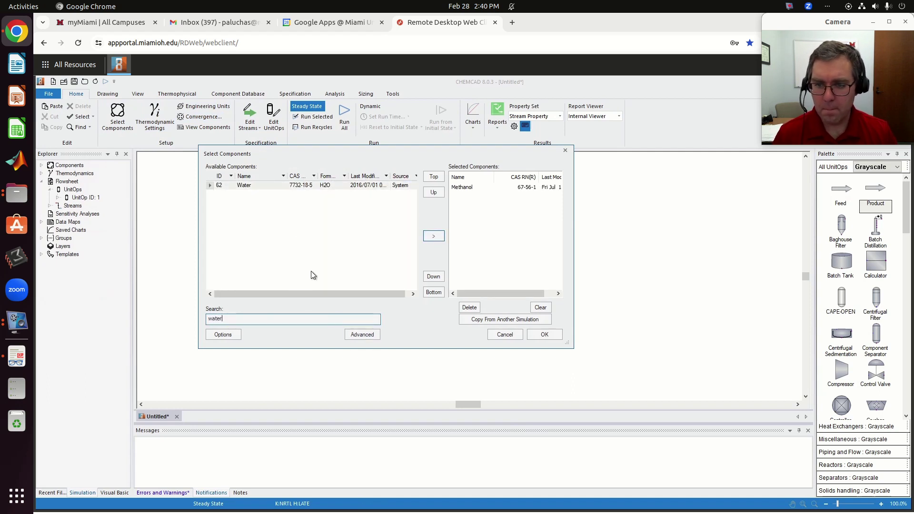
{"action": "left_click", "coordinate": [298, 185]}
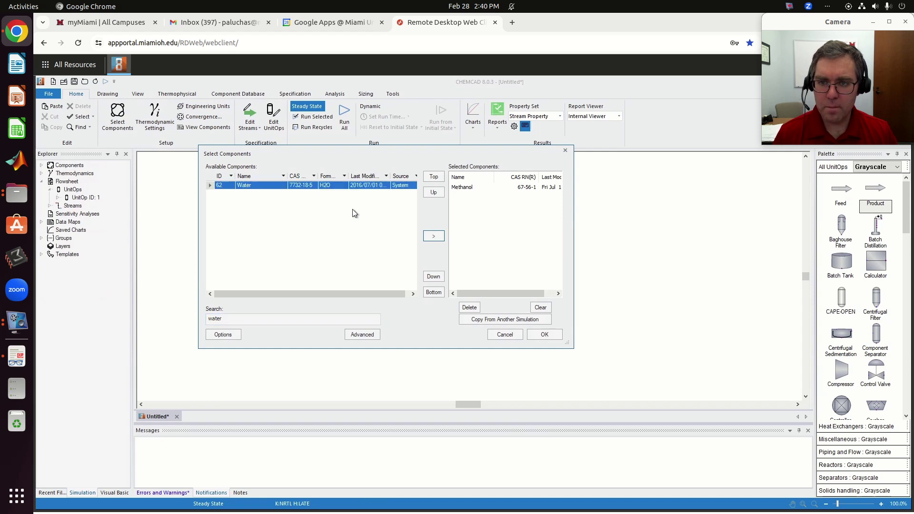
{"action": "left_click", "coordinate": [434, 236]}
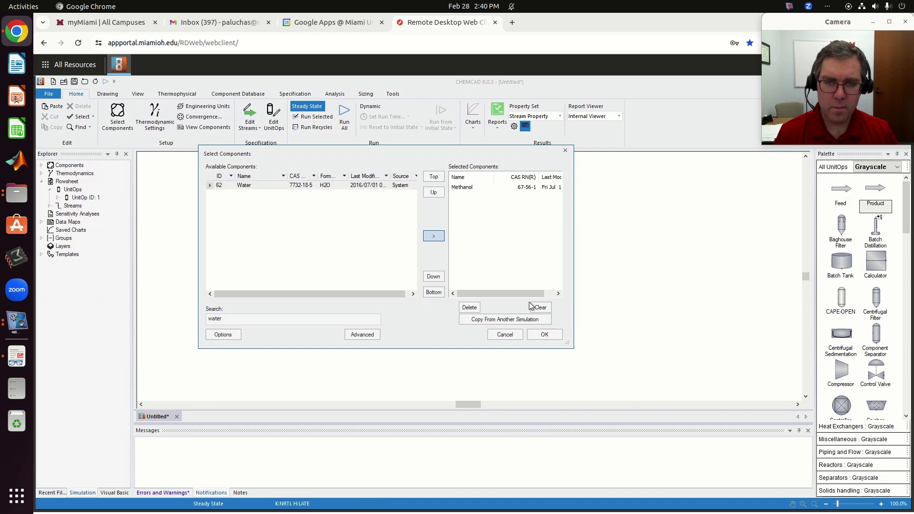
{"action": "left_click", "coordinate": [555, 335]}
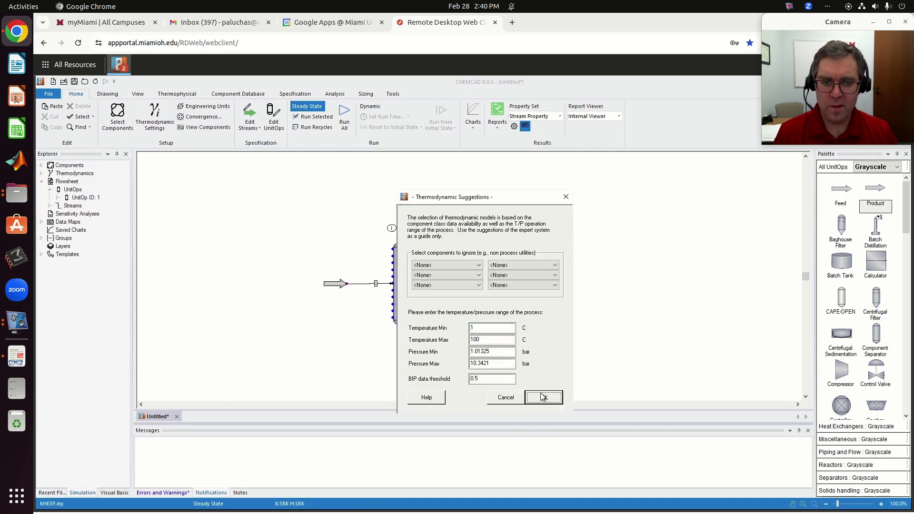
Step: Accept the suggested NRTL/LATE thermodynamic settings and switch to the assignment PDF
{"action": "left_click", "coordinate": [537, 398]}
{"action": "left_click", "coordinate": [508, 314]}
{"action": "left_click", "coordinate": [631, 414]}
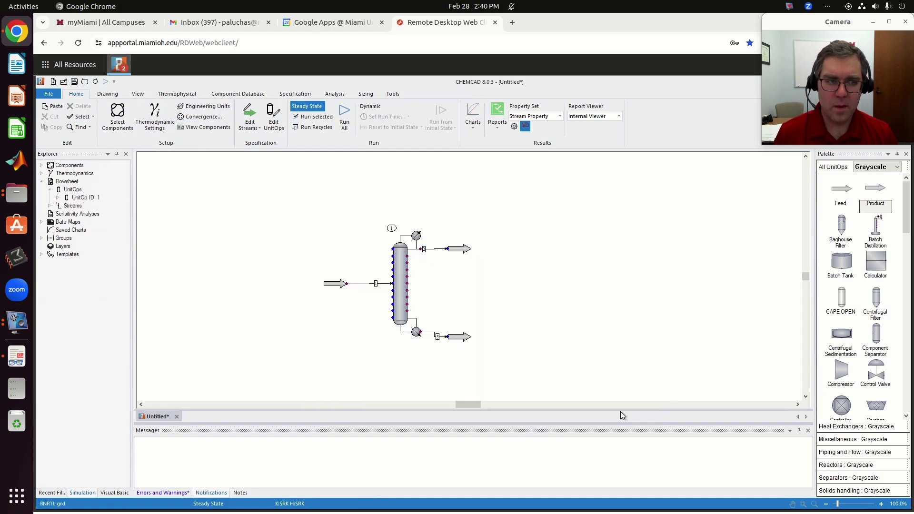
{"action": "key", "text": "alt+Tab"}
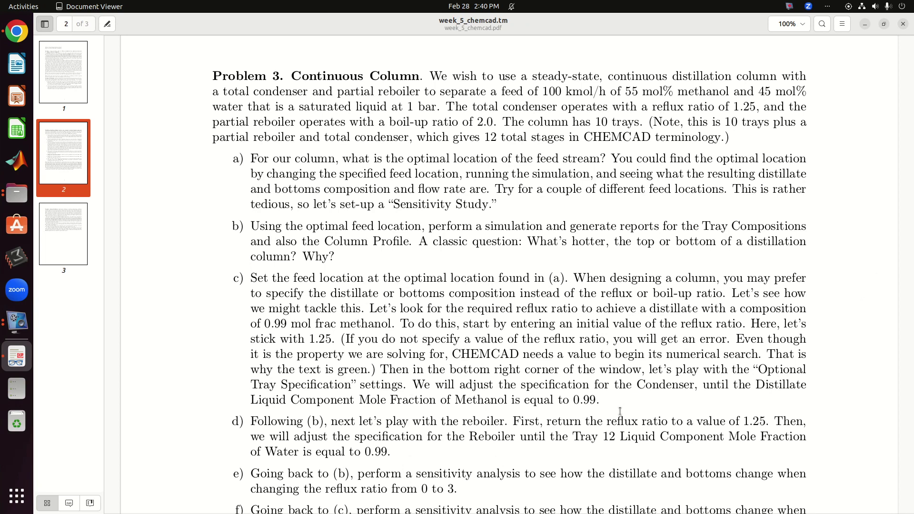
Step: Accept the methanol–water NRTL parameters and set the feed to 55/45 mol% methanol/water
{"action": "key", "text": "alt+Tab"}
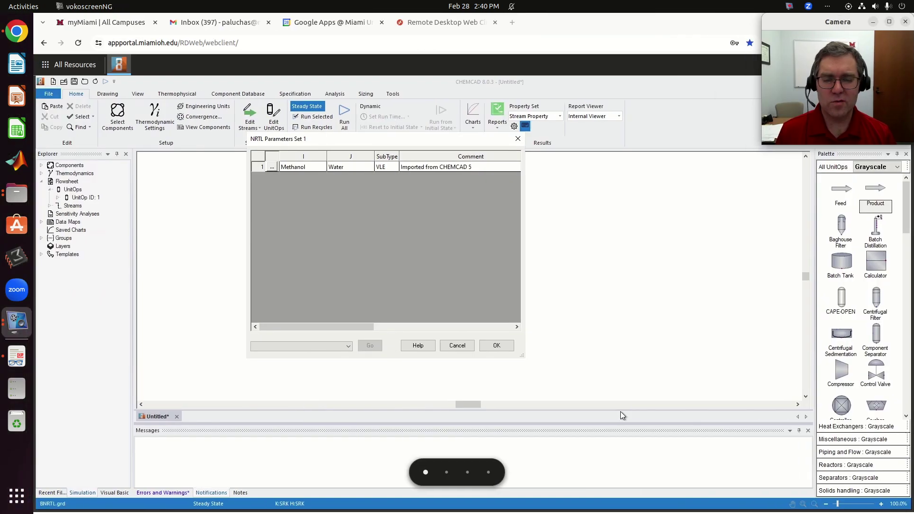
{"action": "left_click", "coordinate": [496, 345]}
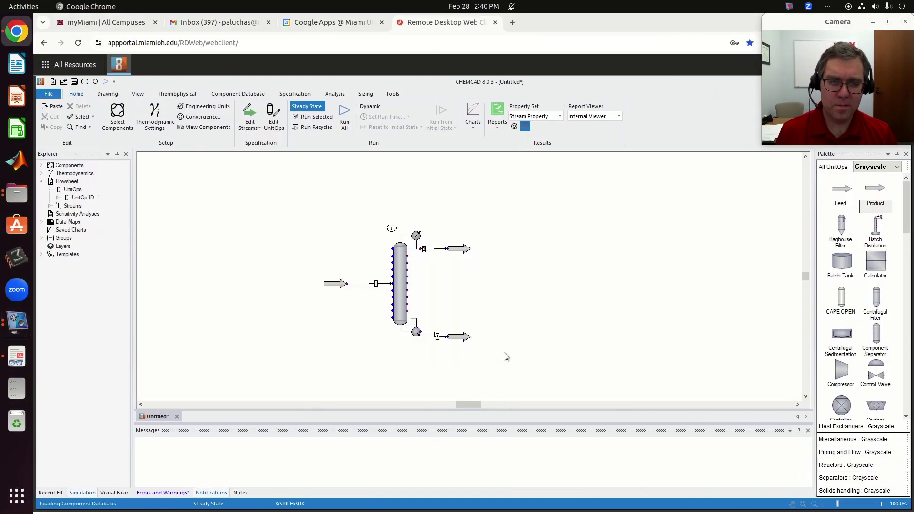
{"action": "double_click", "coordinate": [335, 284]}
{"action": "left_click", "coordinate": [562, 222]}
{"action": "left_click", "coordinate": [563, 221]}
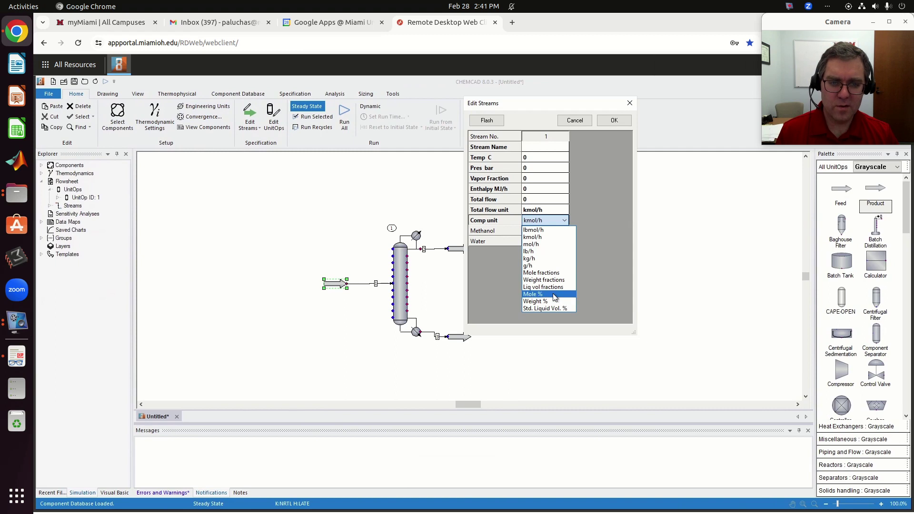
{"action": "left_click", "coordinate": [555, 295]}
{"action": "left_click", "coordinate": [542, 234]}
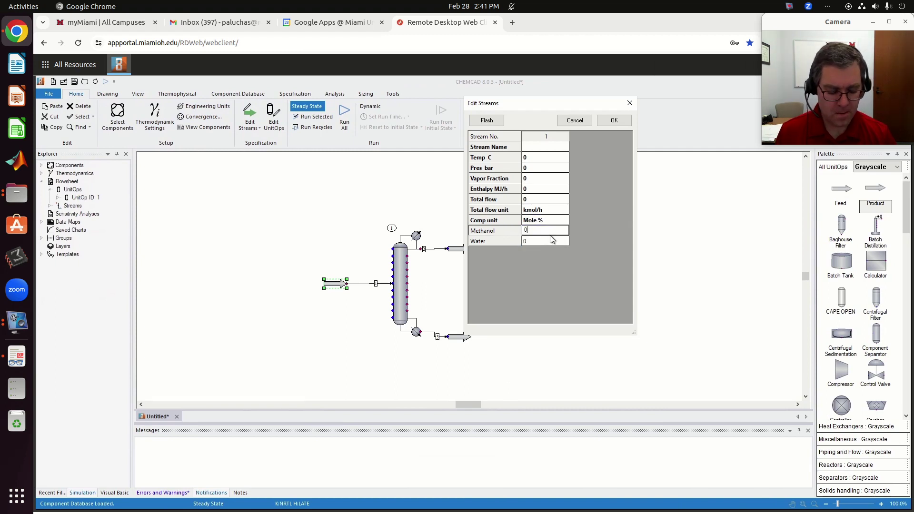
{"action": "key", "text": "BackSpace"}
{"action": "type", "text": "55"}
{"action": "left_click", "coordinate": [533, 240]}
{"action": "key", "text": "BackSpace"}
{"action": "type", "text": "45"}
Step: Set the feed to 1 bar, vapor fraction 0 and 100 kmol/h, flashing it to 71.2 °C
{"action": "left_click", "coordinate": [535, 158]}
{"action": "left_click", "coordinate": [534, 168]}
{"action": "type", "text": "1"}
{"action": "left_click", "coordinate": [529, 179]}
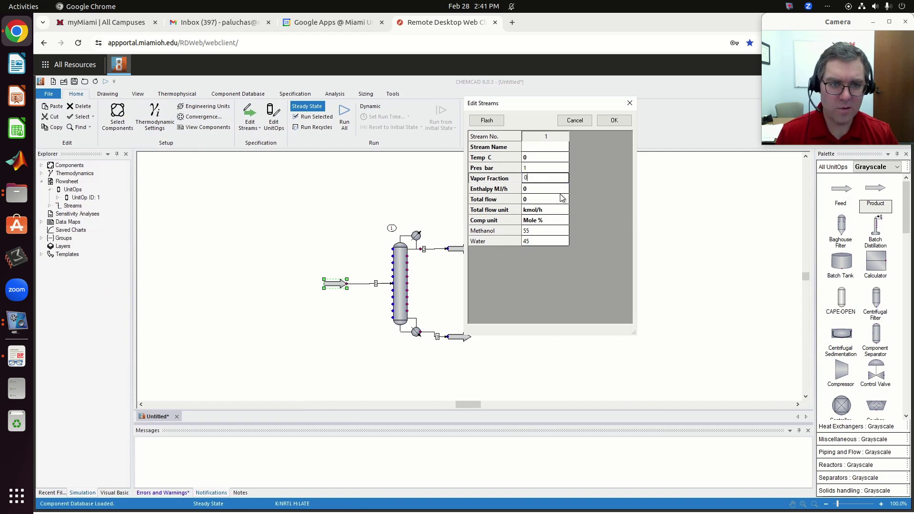
{"action": "left_click", "coordinate": [550, 185]}
{"action": "left_click", "coordinate": [536, 199]}
{"action": "key", "text": "BackSpace"}
{"action": "type", "text": "100"}
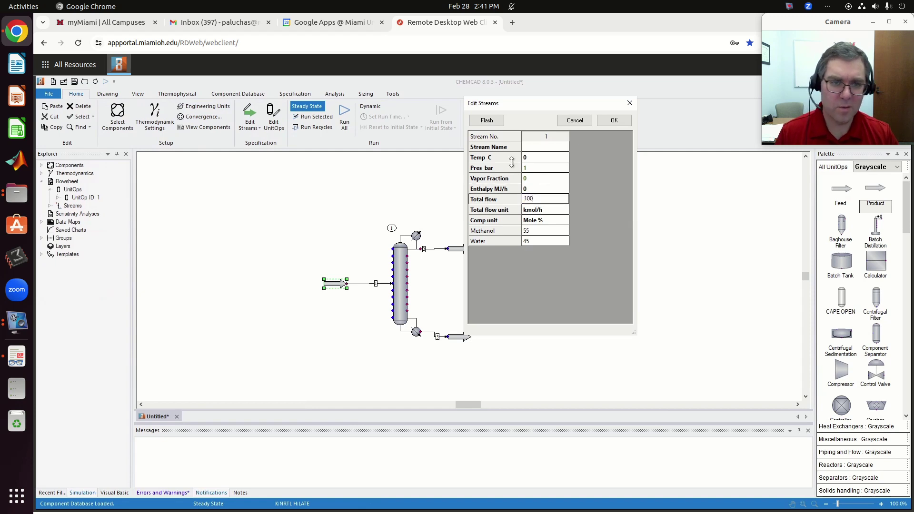
{"action": "left_click", "coordinate": [486, 120]}
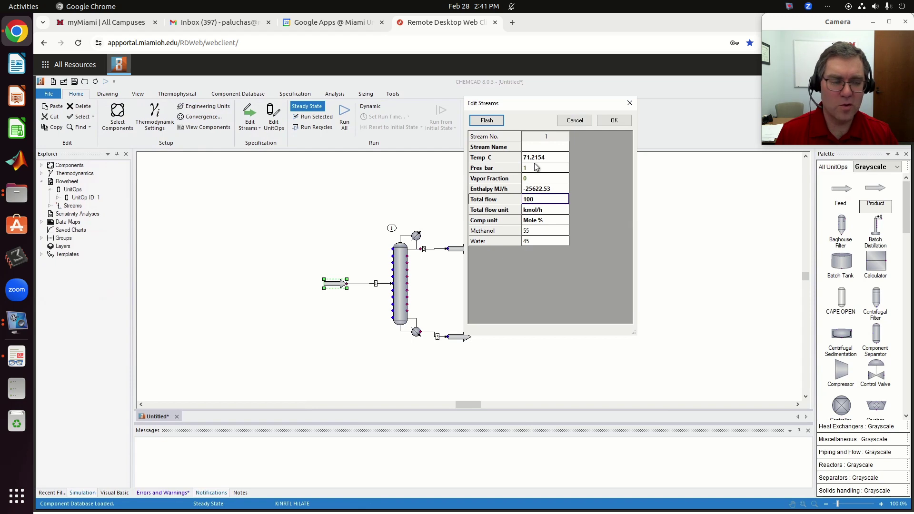
{"action": "left_click", "coordinate": [611, 120]}
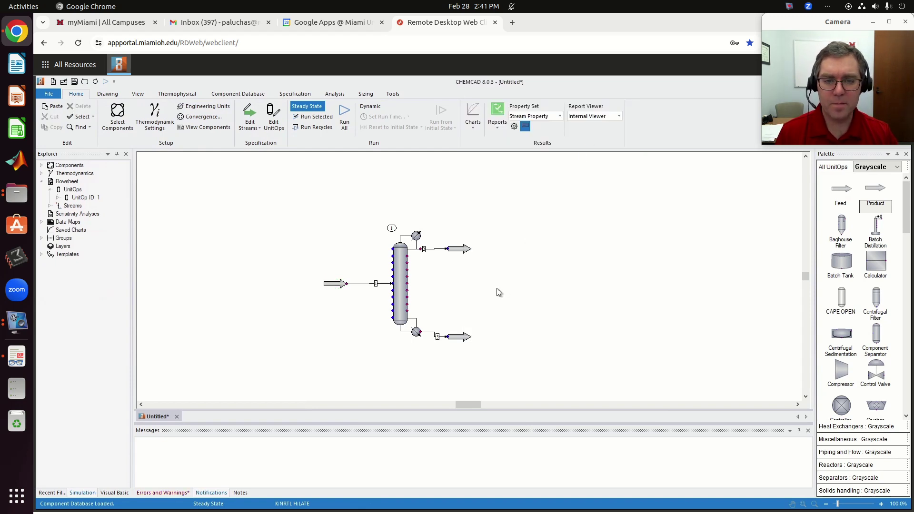
{"action": "key", "text": "alt+Tab"}
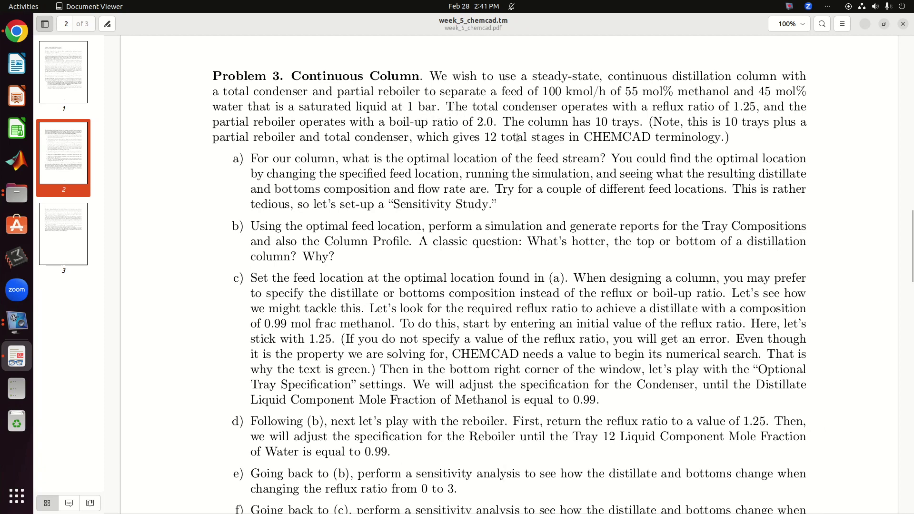
Step: Review the PDF's column specs (boil-up 2.0, 10 trays, 12 total stages) and return to CHEMCAD
{"action": "left_click_drag", "start_coordinate": [473, 122], "coordinate": [488, 121]}
{"action": "left_click_drag", "start_coordinate": [601, 123], "coordinate": [616, 122]}
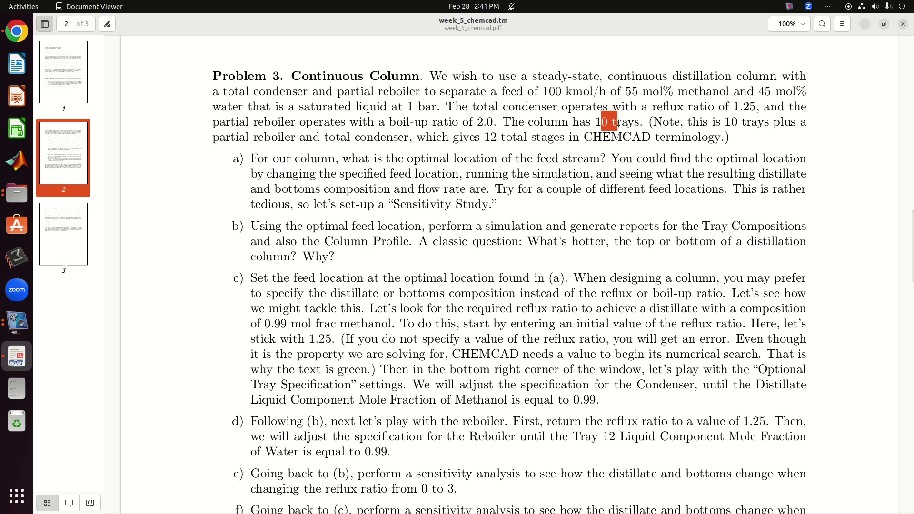
{"action": "left_click", "coordinate": [563, 138]}
{"action": "left_click_drag", "start_coordinate": [563, 138], "coordinate": [487, 141]}
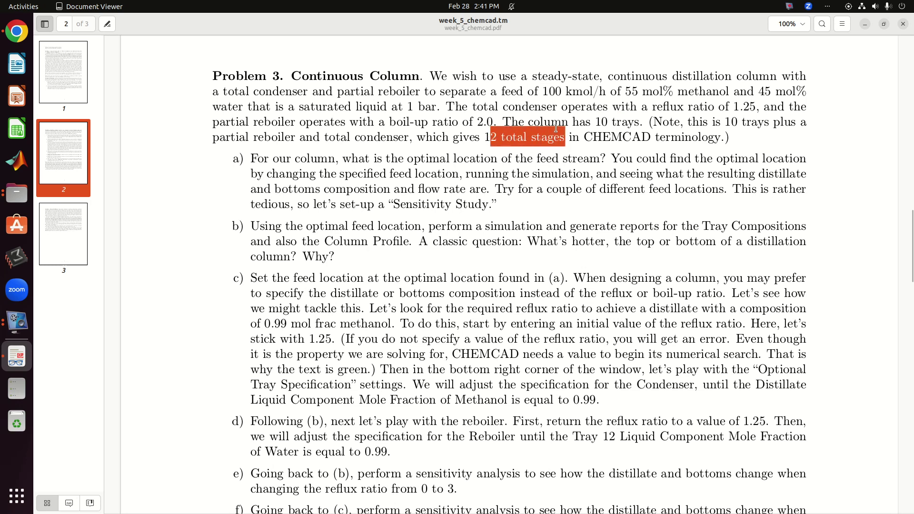
{"action": "left_click_drag", "start_coordinate": [609, 118], "coordinate": [598, 119]}
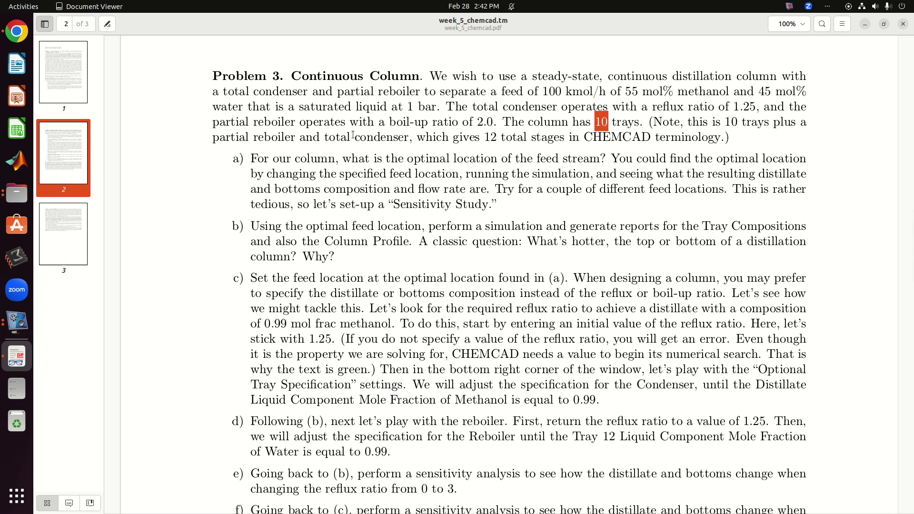
{"action": "key", "text": "ctrl+alt+Left"}
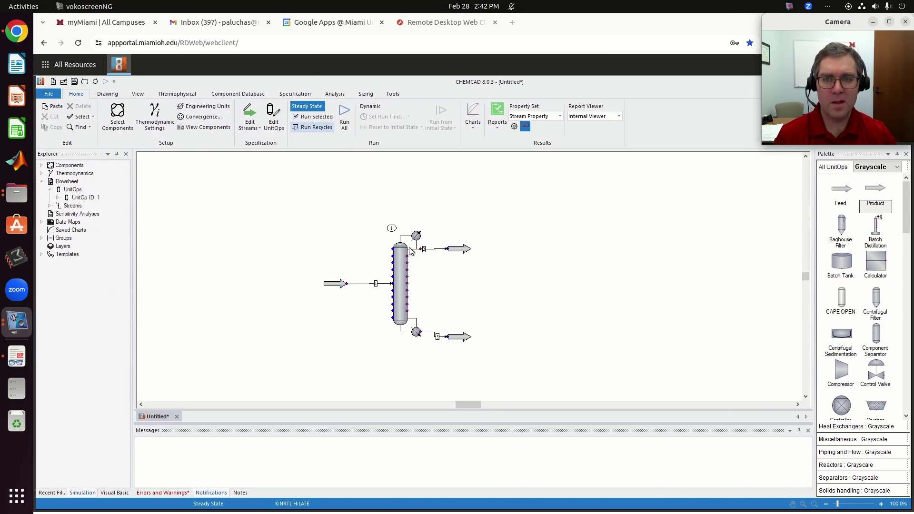
Step: Set the SCDS column to 12 stages with stream 1 feeding stage 6
{"action": "left_click", "coordinate": [400, 269]}
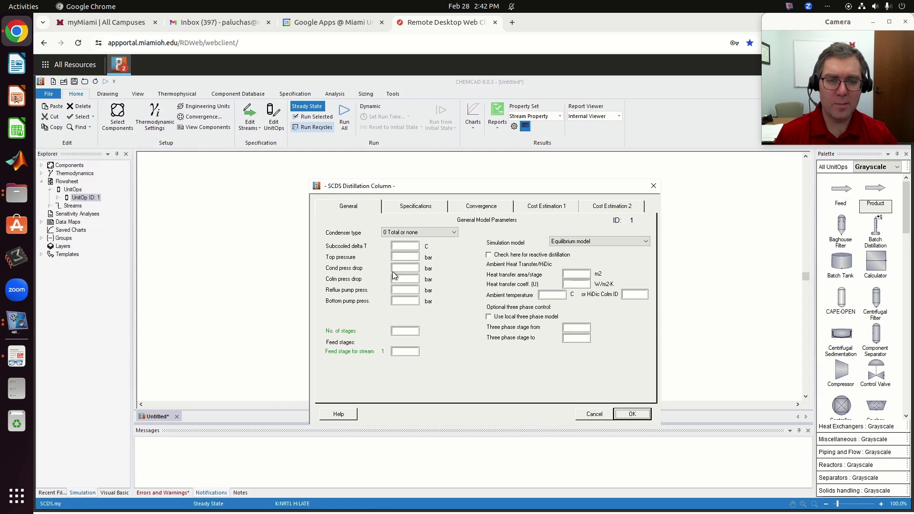
{"action": "left_click", "coordinate": [405, 330]}
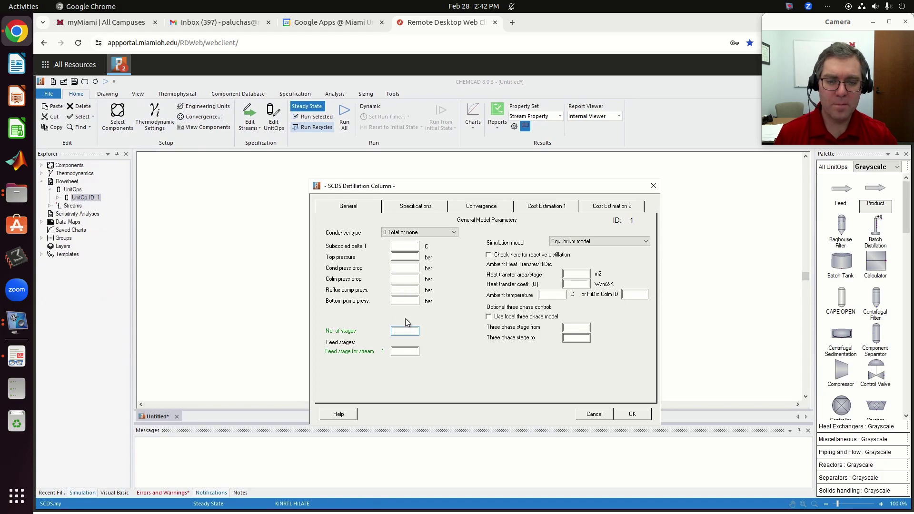
{"action": "key", "text": "alt+Tab"}
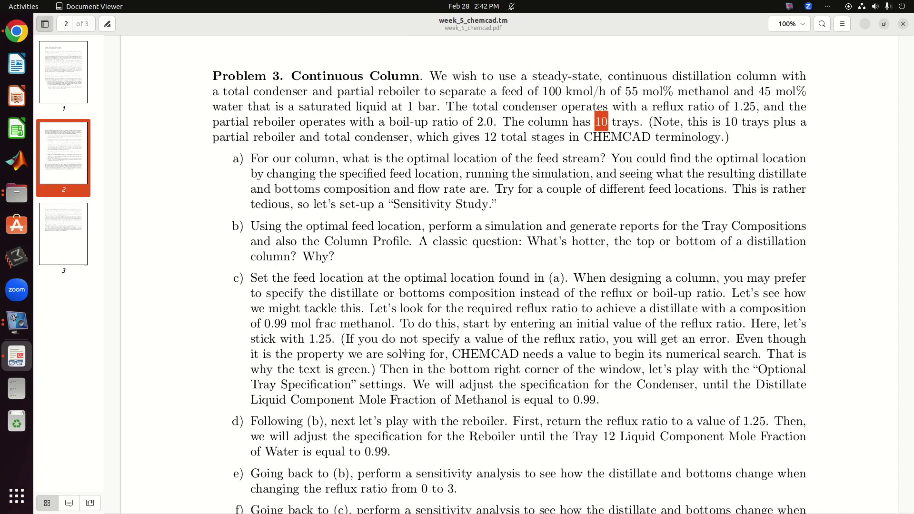
{"action": "key", "text": "alt+Tab"}
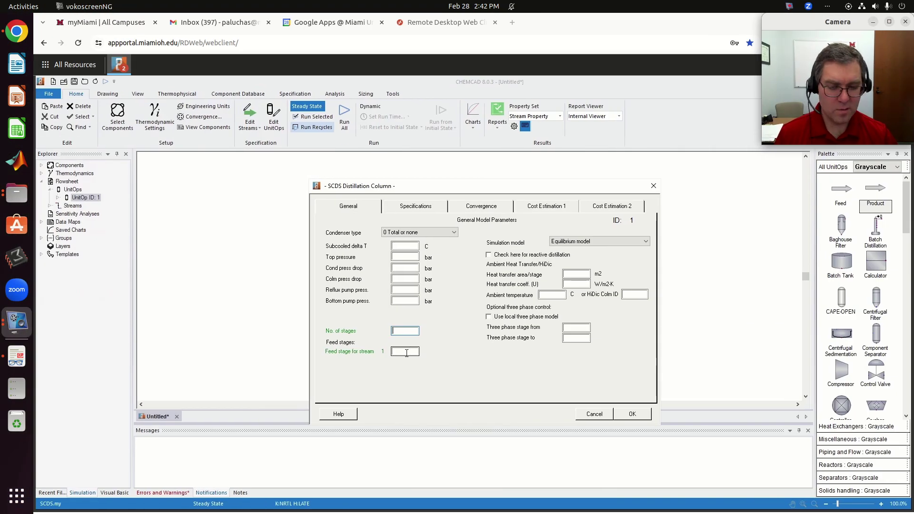
{"action": "left_click", "coordinate": [406, 353]}
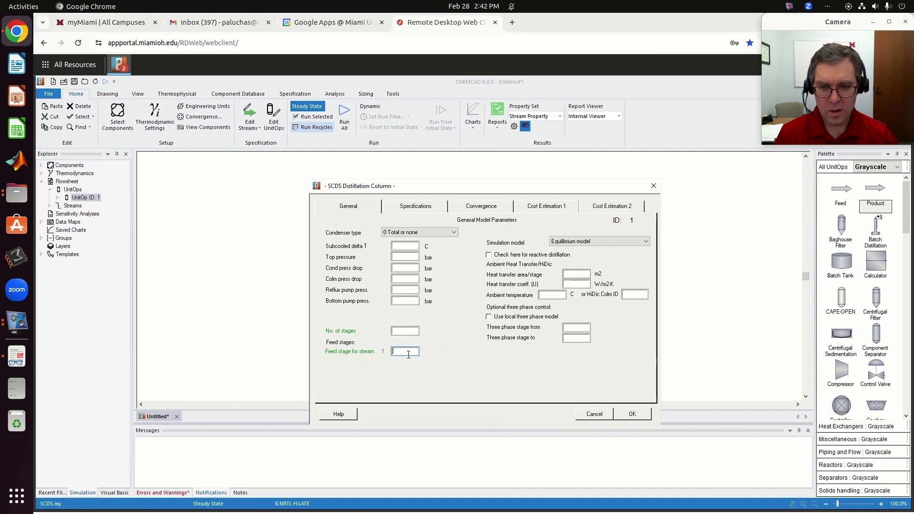
{"action": "left_click", "coordinate": [400, 331]}
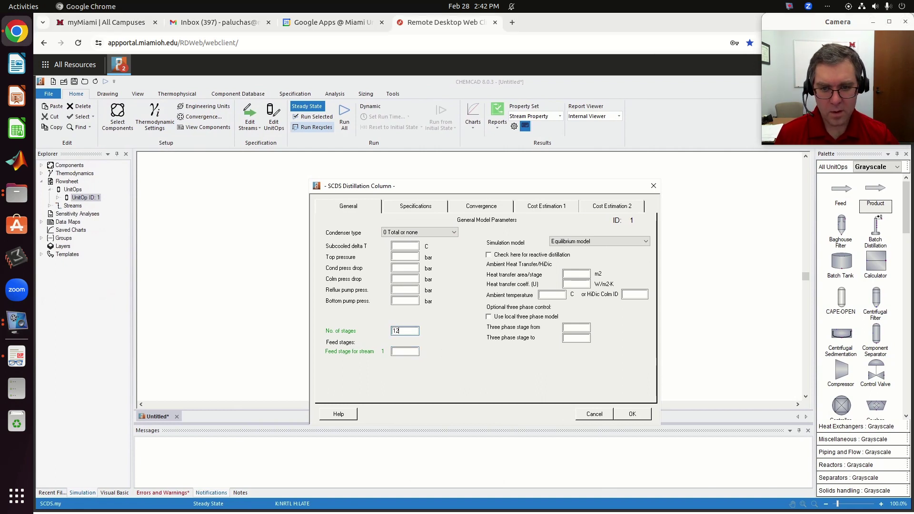
{"action": "key", "text": "Tab"}
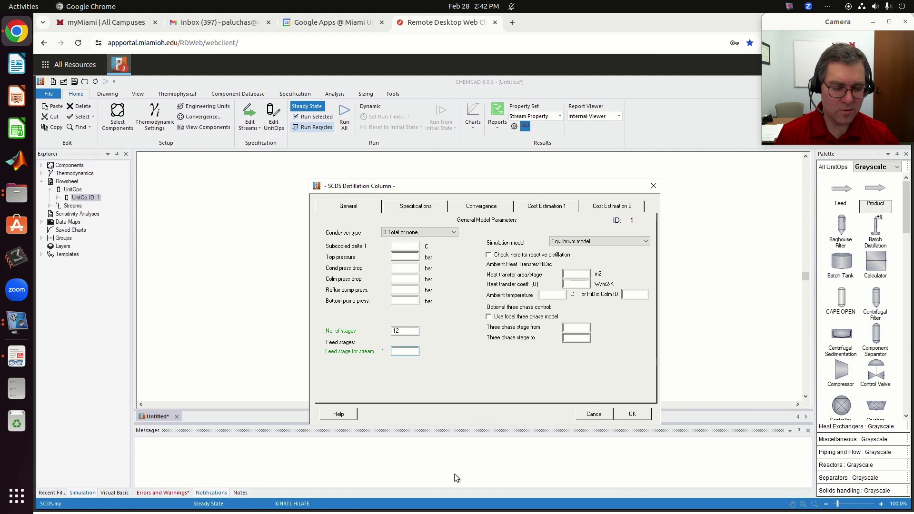
{"action": "type", "text": "6"}
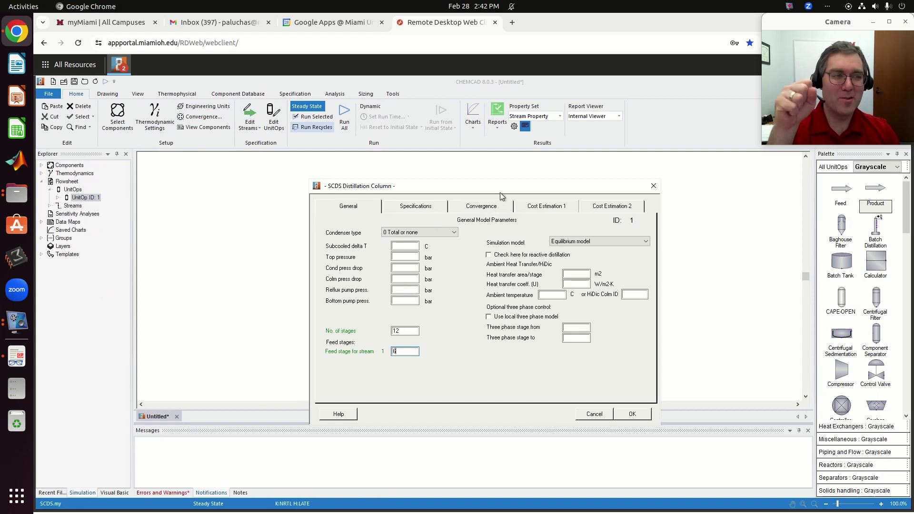
Step: Keep the condenser type as 0 Total or none
{"action": "left_click_drag", "start_coordinate": [500, 196], "coordinate": [463, 257]}
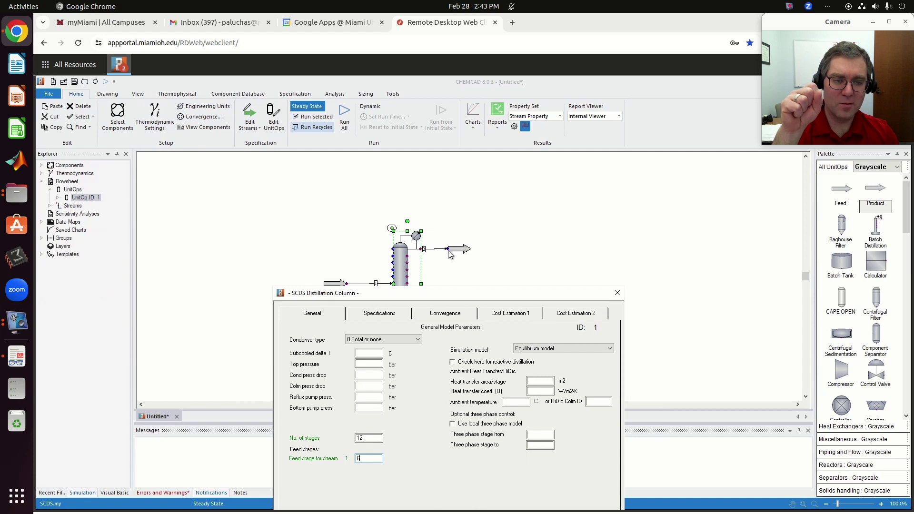
{"action": "left_click_drag", "start_coordinate": [458, 291], "coordinate": [451, 180]}
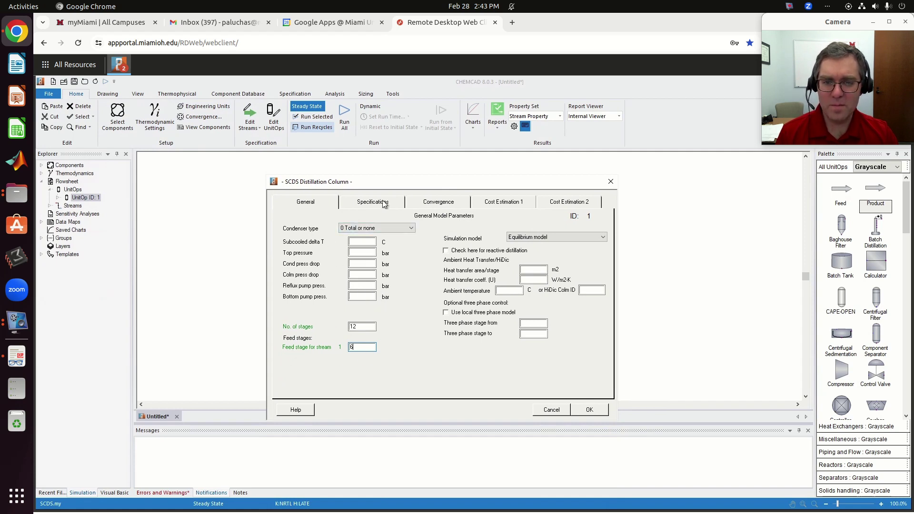
{"action": "left_click", "coordinate": [374, 228]}
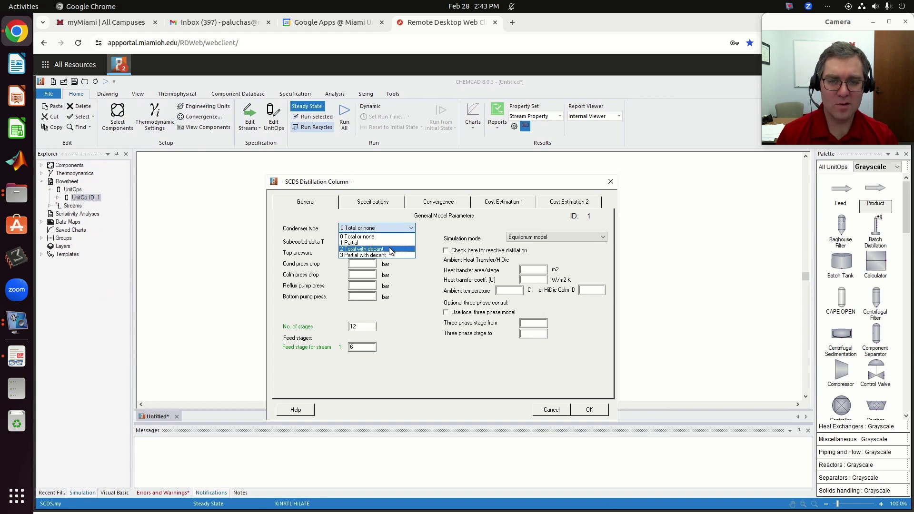
{"action": "left_click", "coordinate": [354, 236]}
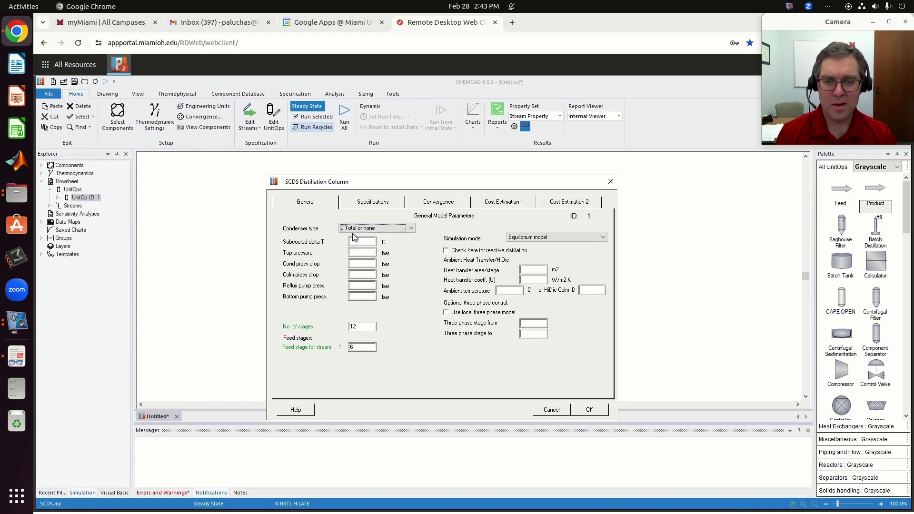
Step: Specify the condenser by a reflux ratio of 1.25 on the Specifications tab
{"action": "left_click", "coordinate": [367, 205]}
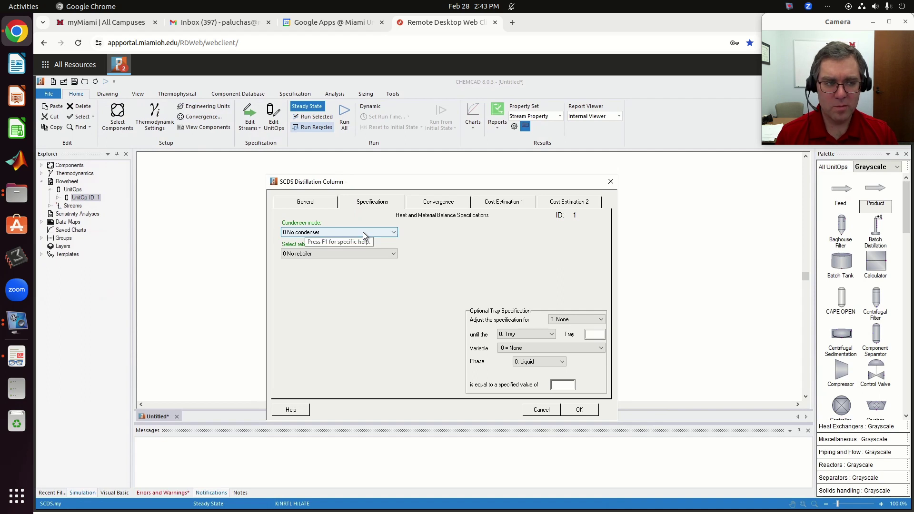
{"action": "left_click", "coordinate": [299, 235]}
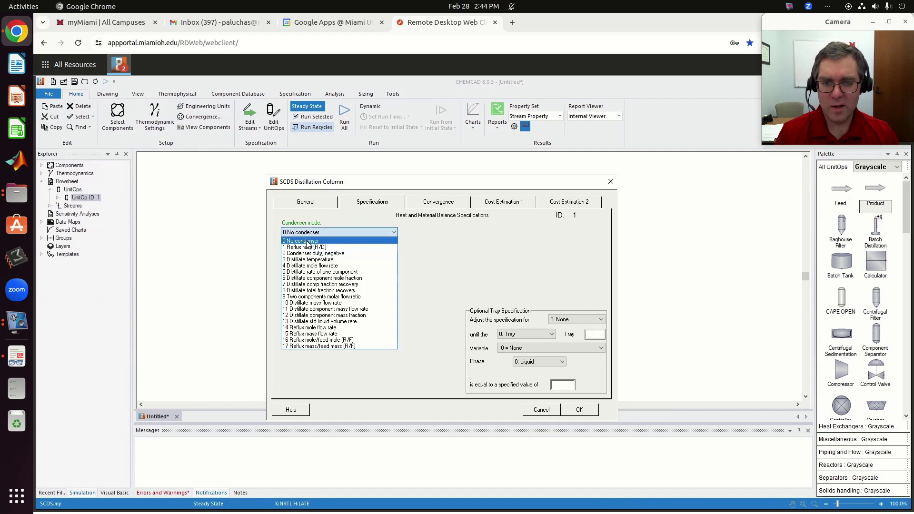
{"action": "left_click", "coordinate": [308, 233]}
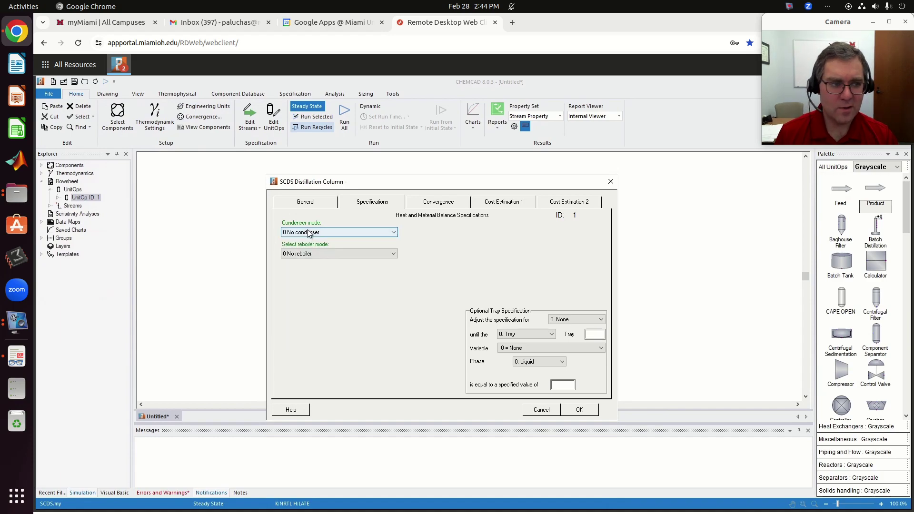
{"action": "key", "text": "alt+Tab"}
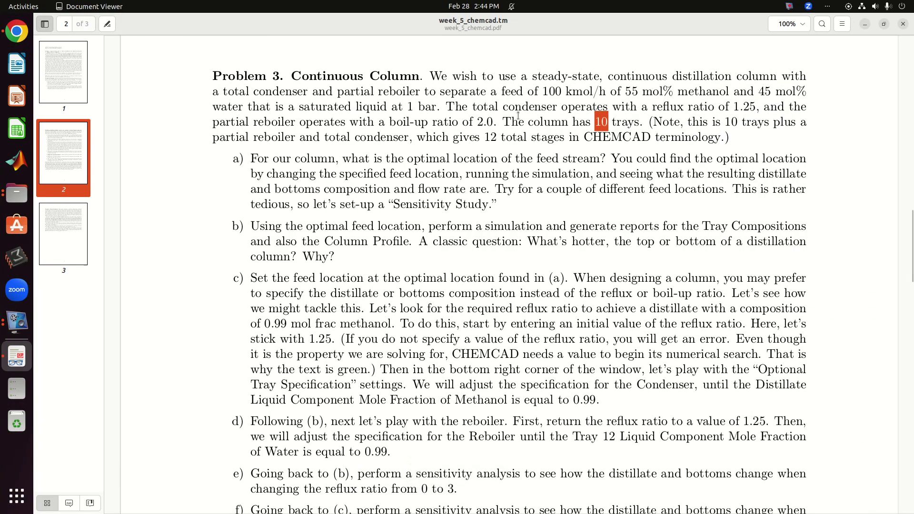
{"action": "left_click", "coordinate": [524, 115]}
{"action": "key", "text": "alt+Tab"}
{"action": "left_click", "coordinate": [312, 232]}
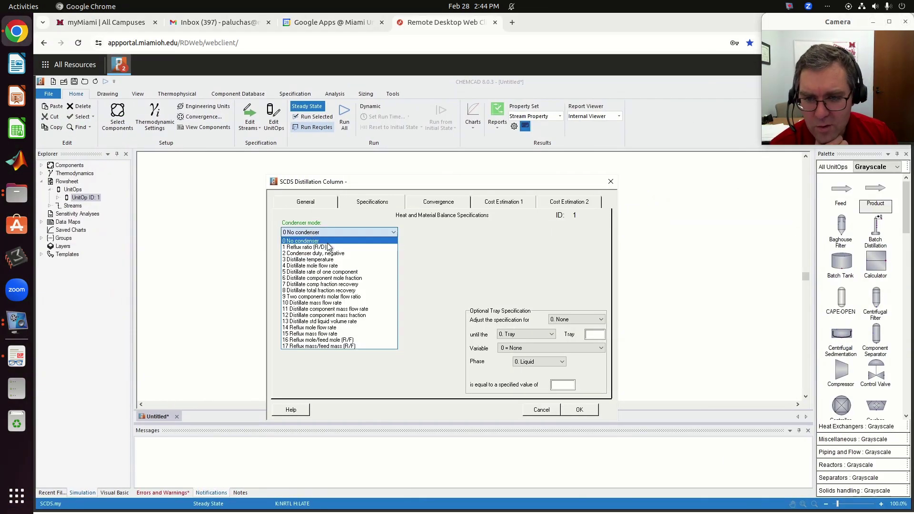
{"action": "left_click", "coordinate": [323, 248]}
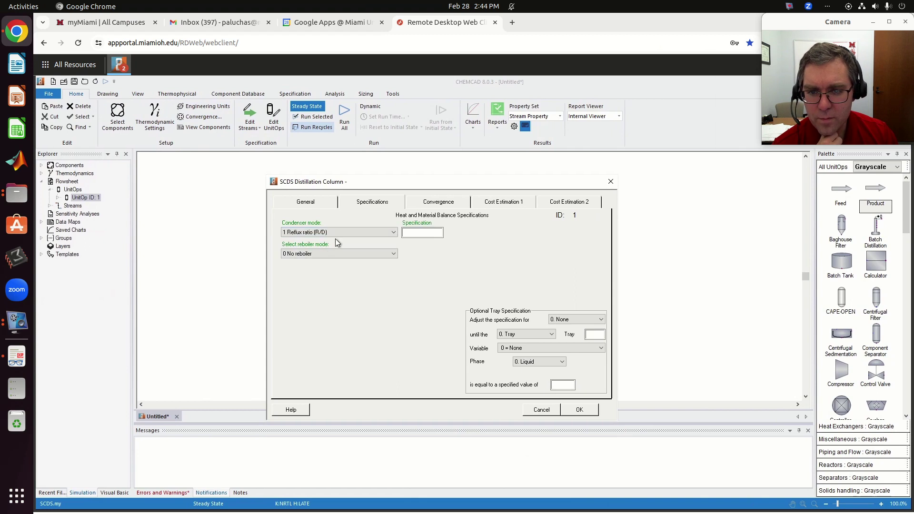
{"action": "left_click", "coordinate": [413, 232]}
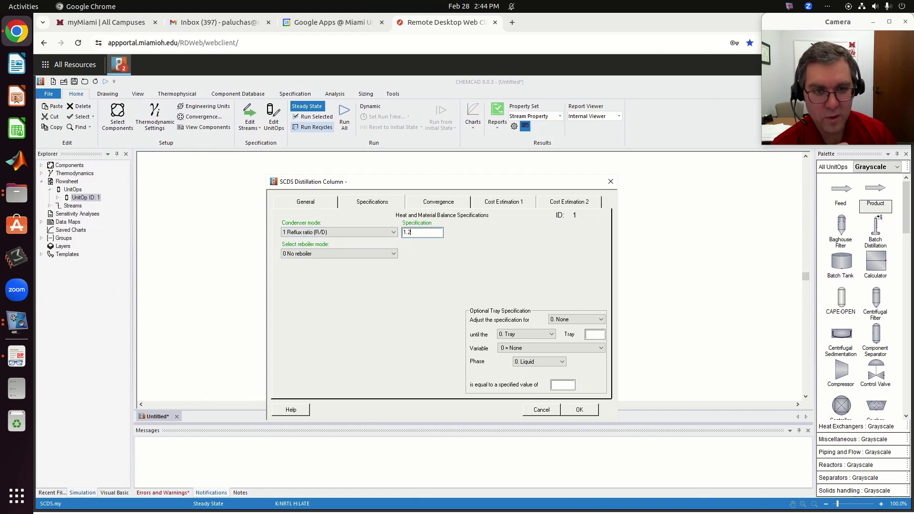
Step: Specify the reboiler by a vapor/bottoms ratio of 2 and save the column settings
{"action": "left_click", "coordinate": [332, 253]}
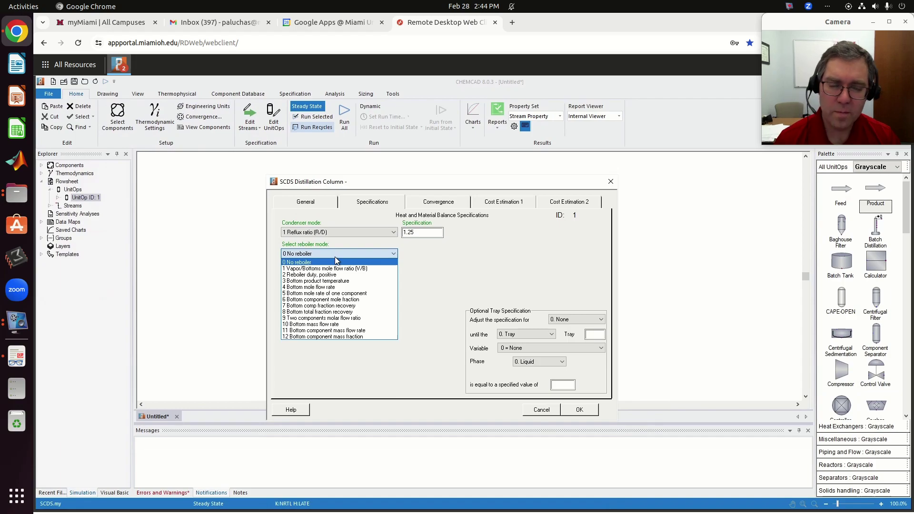
{"action": "key", "text": "alt+Tab"}
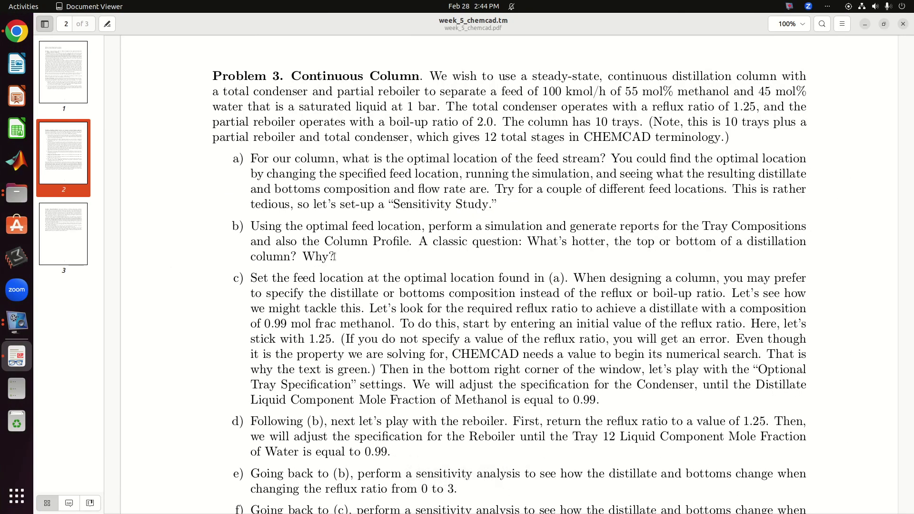
{"action": "key", "text": "ctrl+alt+Left"}
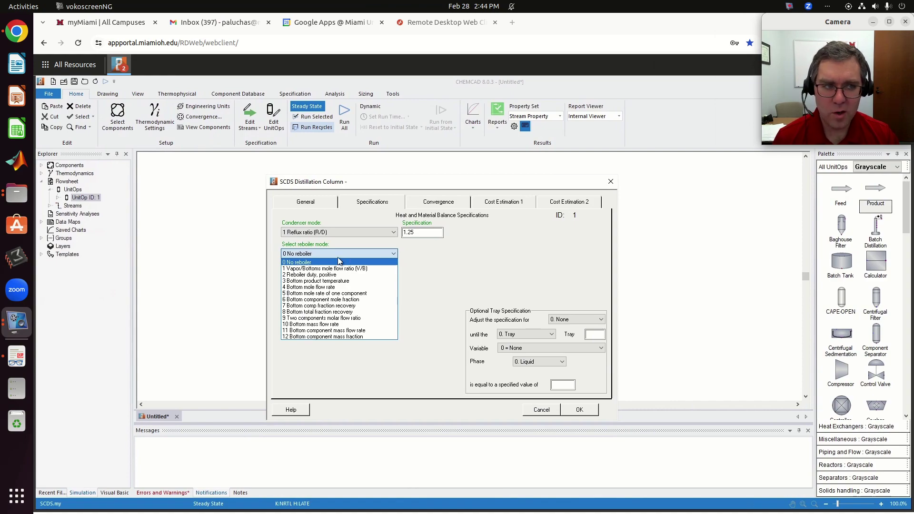
{"action": "key", "text": "super+Page_Down"}
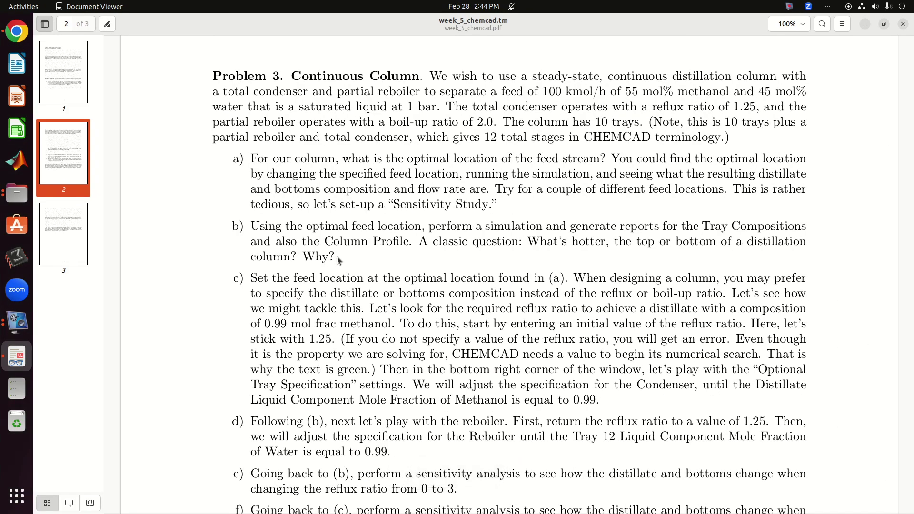
{"action": "key", "text": "super+Page_Up"}
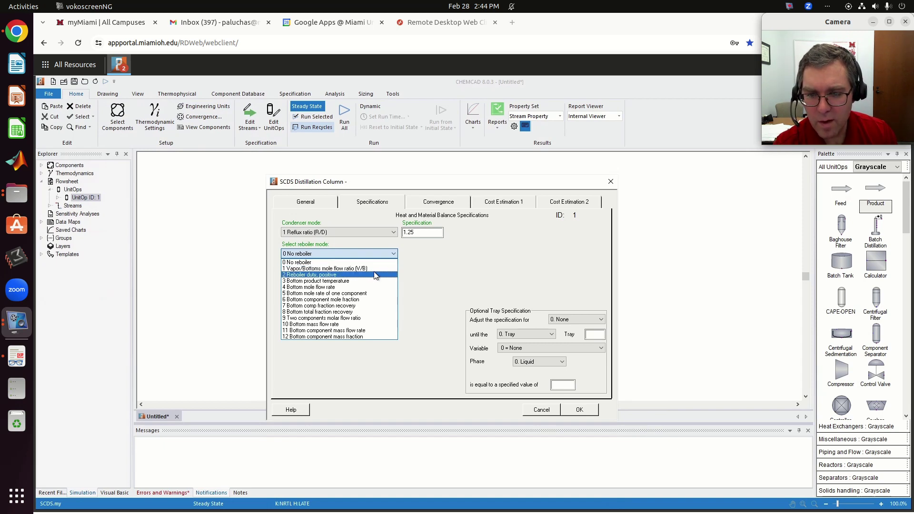
{"action": "left_click", "coordinate": [395, 269]}
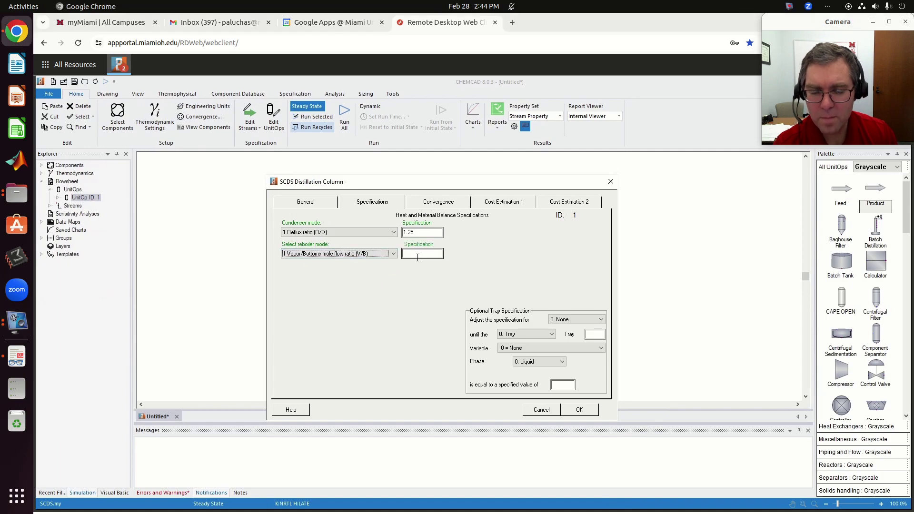
{"action": "key", "text": "alt+Tab"}
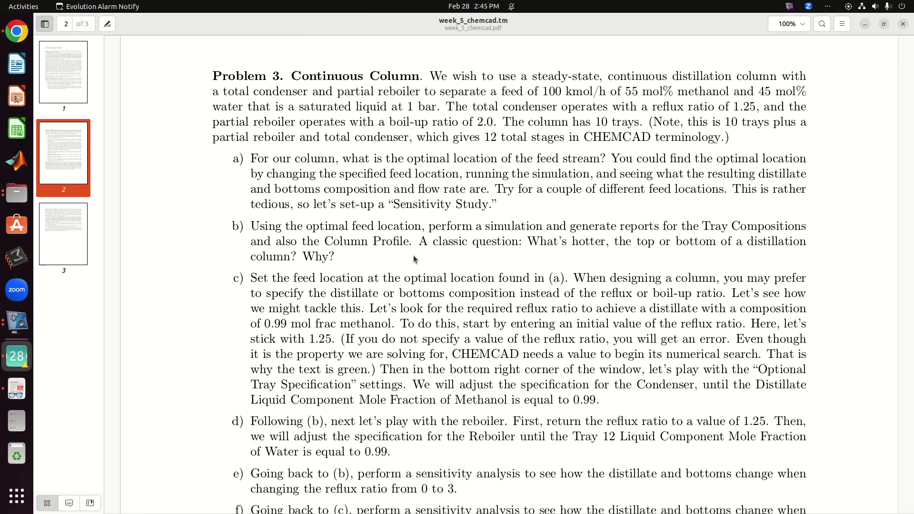
{"action": "key", "text": "alt+Tab"}
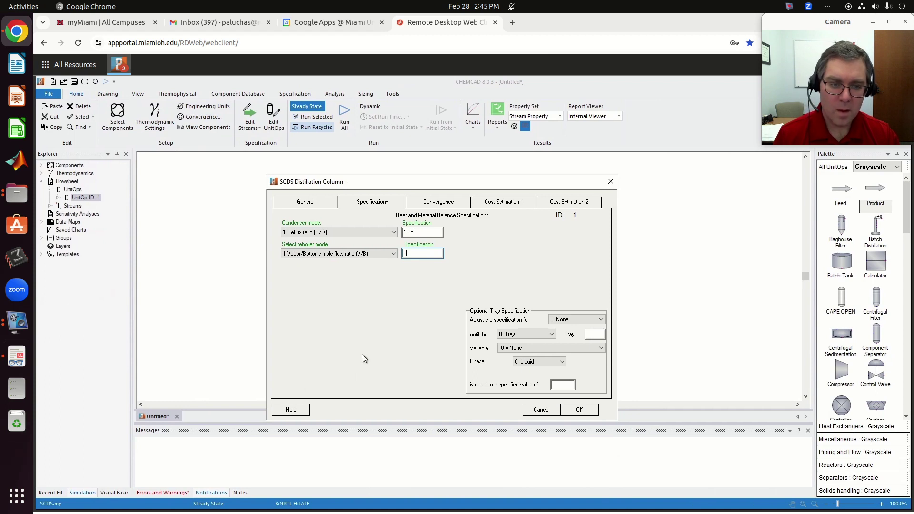
{"action": "left_click", "coordinate": [583, 410]}
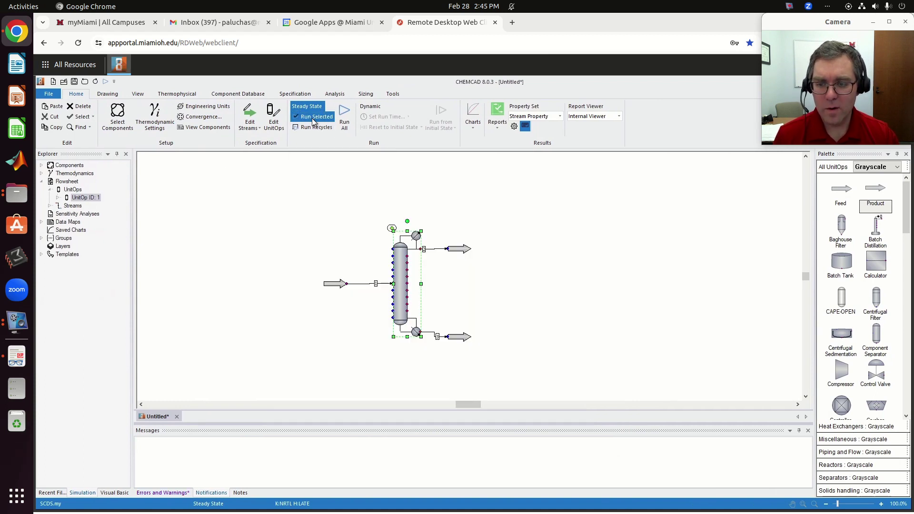
Step: Run the column and view the distillate composition in Mole %, about 97.0% methanol
{"action": "left_click", "coordinate": [312, 120]}
{"action": "left_click", "coordinate": [463, 286]}
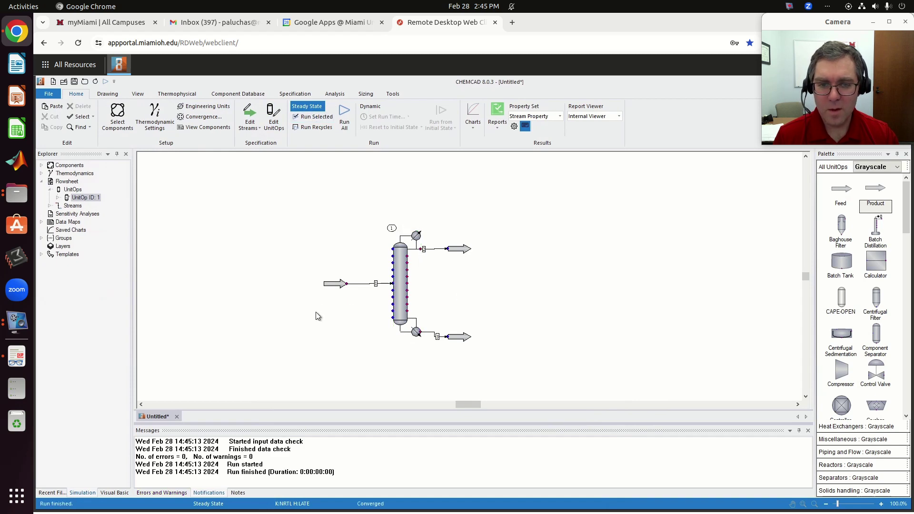
{"action": "double_click", "coordinate": [464, 254]}
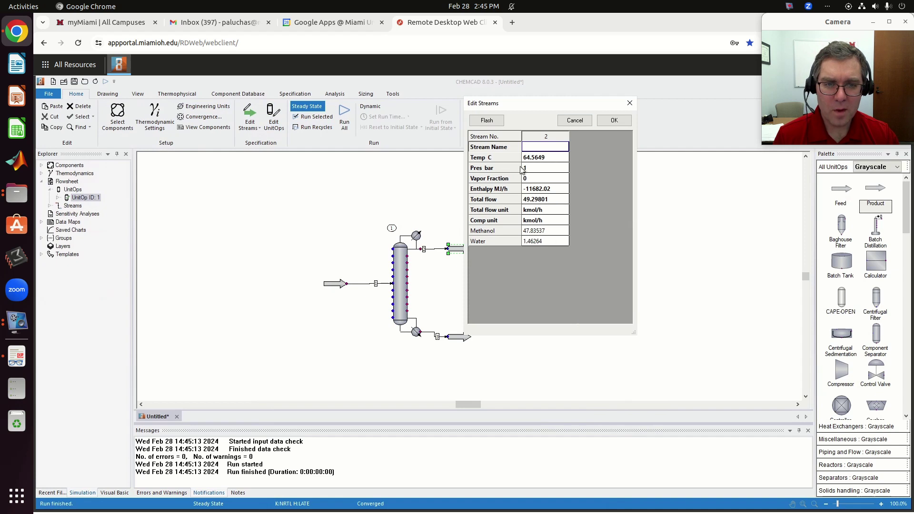
{"action": "left_click", "coordinate": [558, 222]}
{"action": "left_click", "coordinate": [564, 220]}
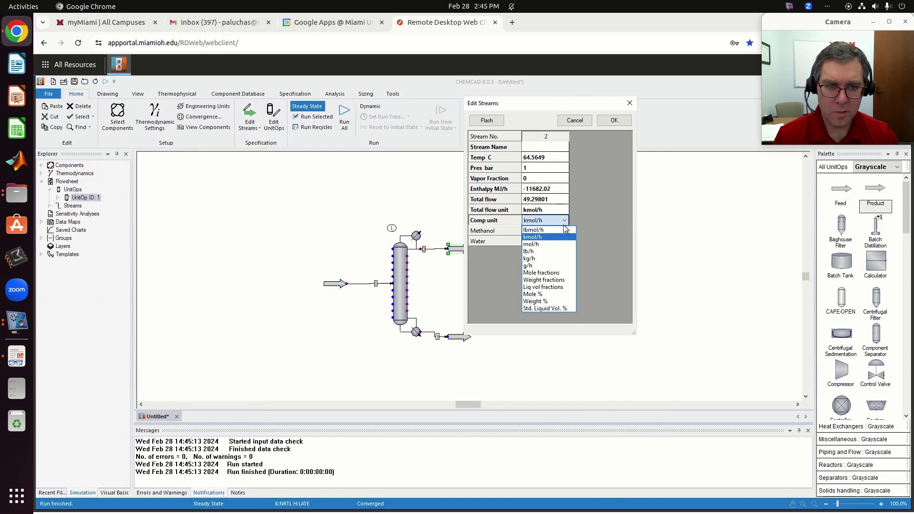
{"action": "left_click", "coordinate": [554, 294]}
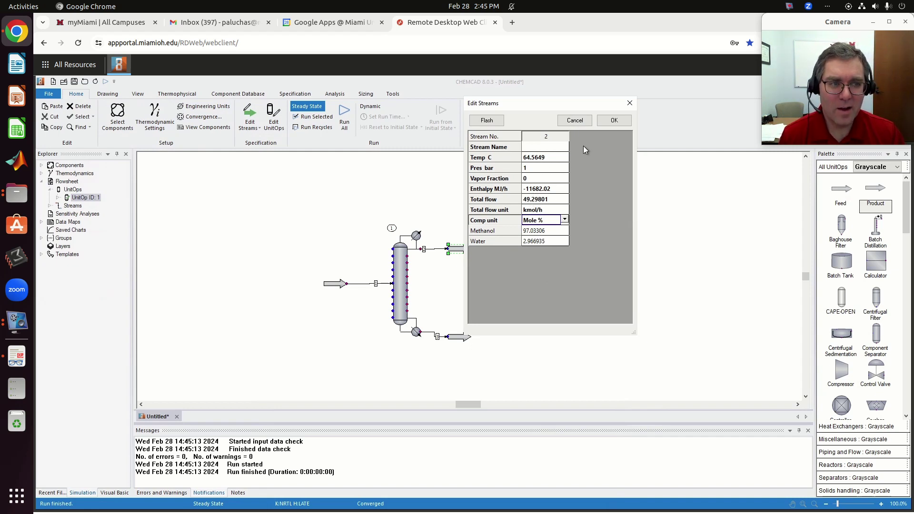
{"action": "left_click", "coordinate": [574, 120]}
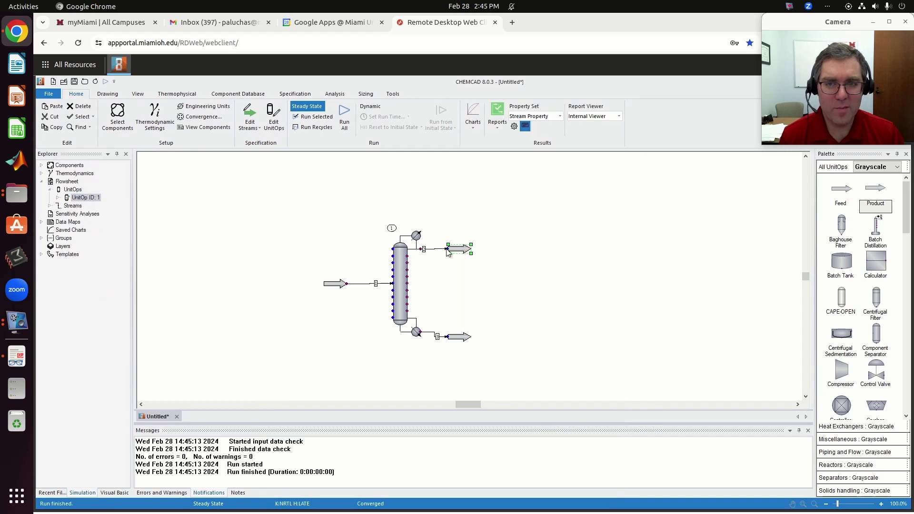
Step: View bottoms stream 3 in Mole %: 84.3 °C and 14.13% methanol
{"action": "left_click", "coordinate": [458, 338]}
{"action": "double_click", "coordinate": [458, 339]}
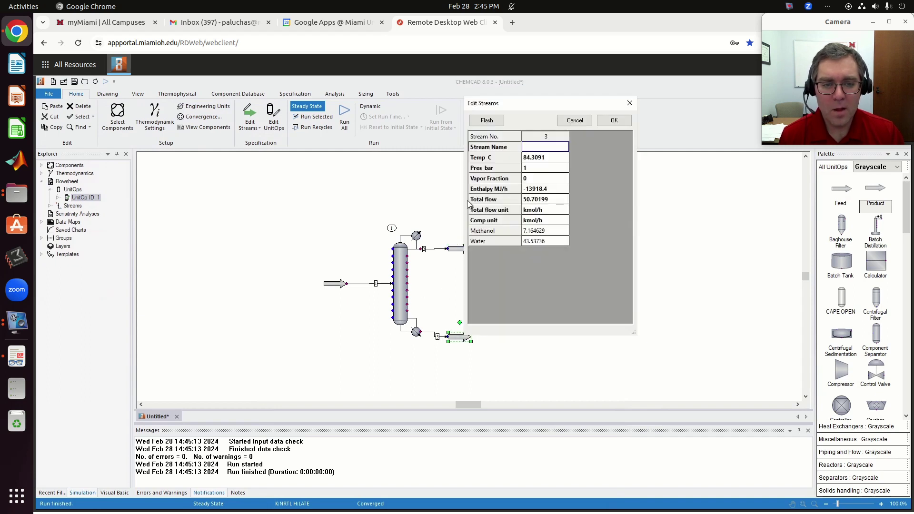
{"action": "left_click", "coordinate": [543, 220]}
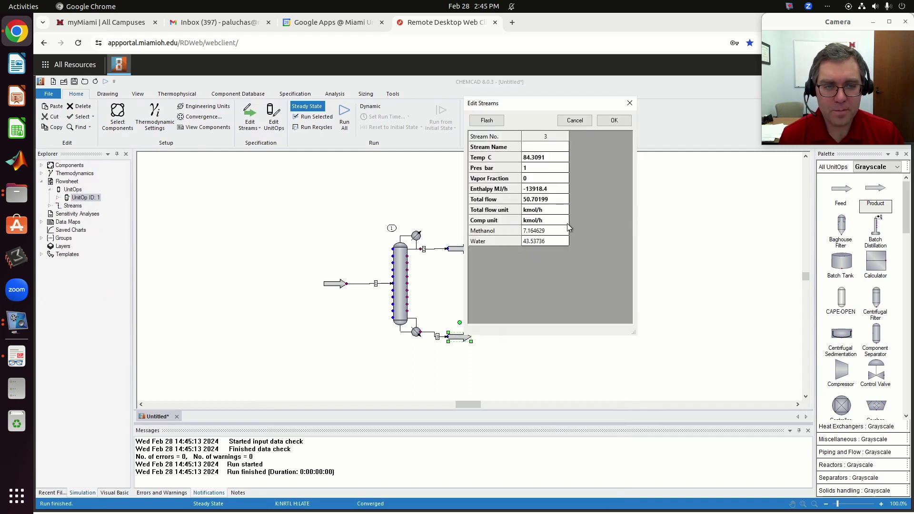
{"action": "left_click", "coordinate": [565, 221]}
{"action": "left_click", "coordinate": [564, 220]}
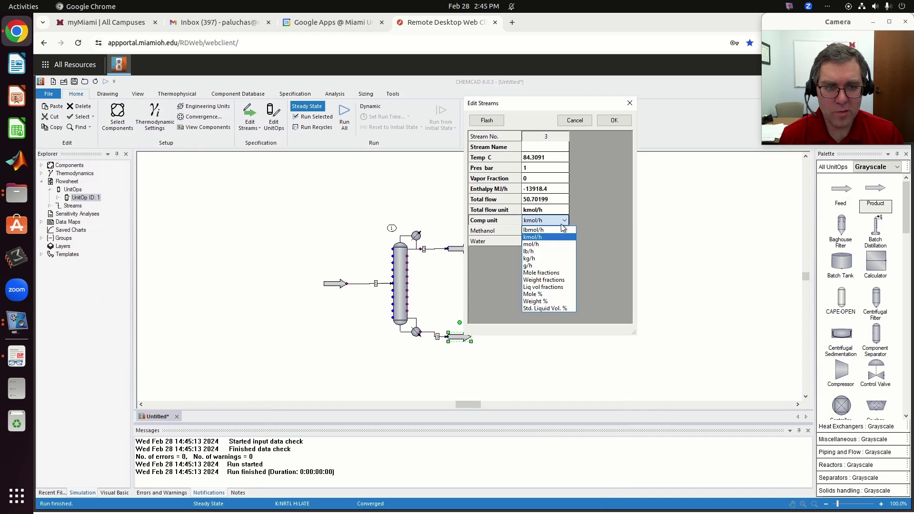
{"action": "left_click", "coordinate": [554, 294]}
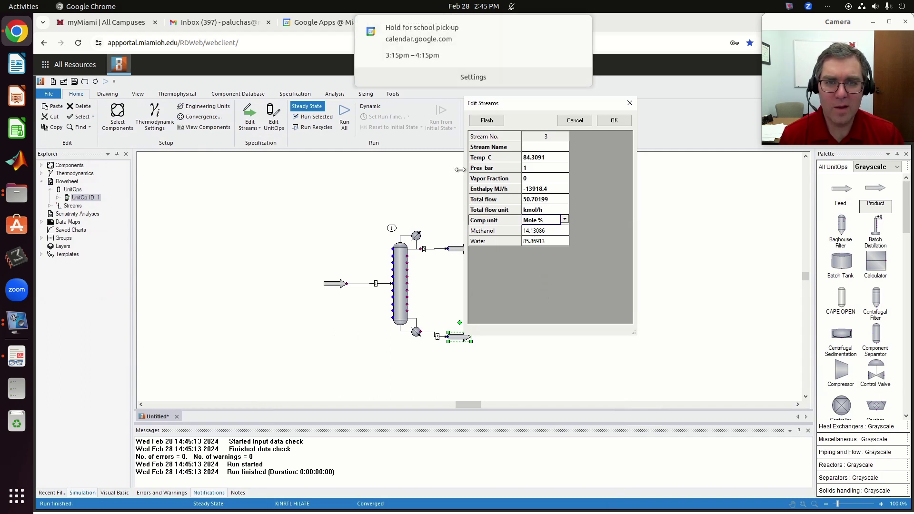
{"action": "left_click", "coordinate": [581, 30]}
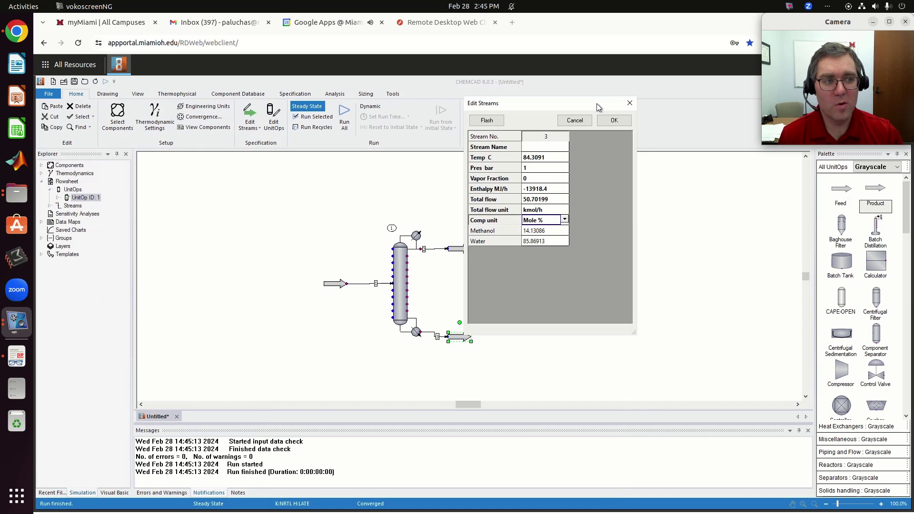
{"action": "left_click", "coordinate": [611, 124]}
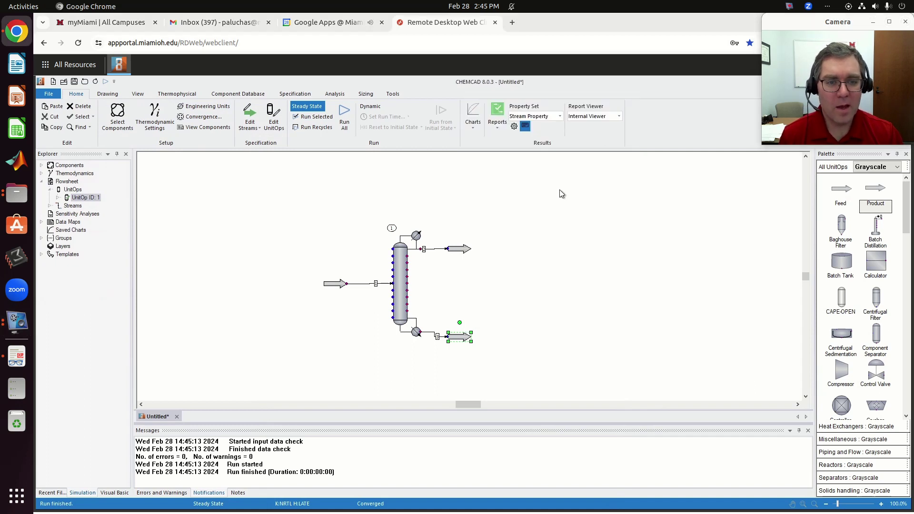
{"action": "left_click", "coordinate": [399, 282]}
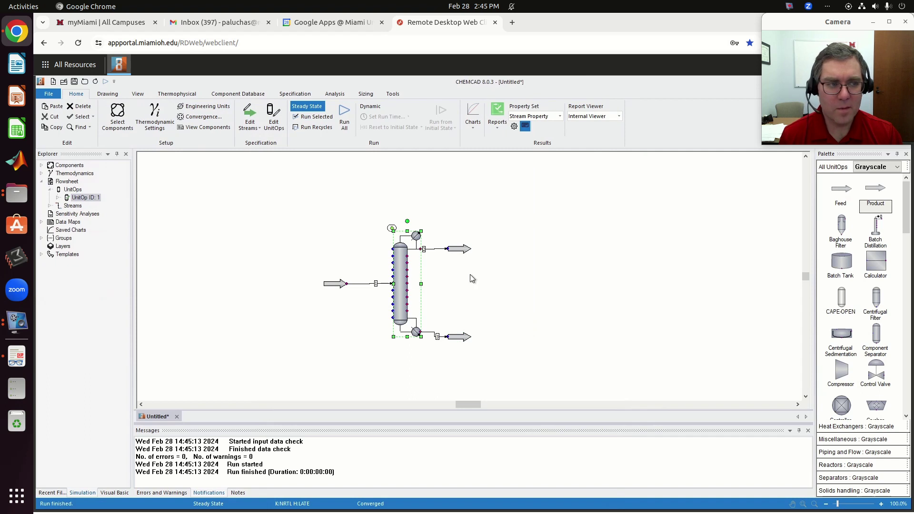
{"action": "double_click", "coordinate": [400, 281]}
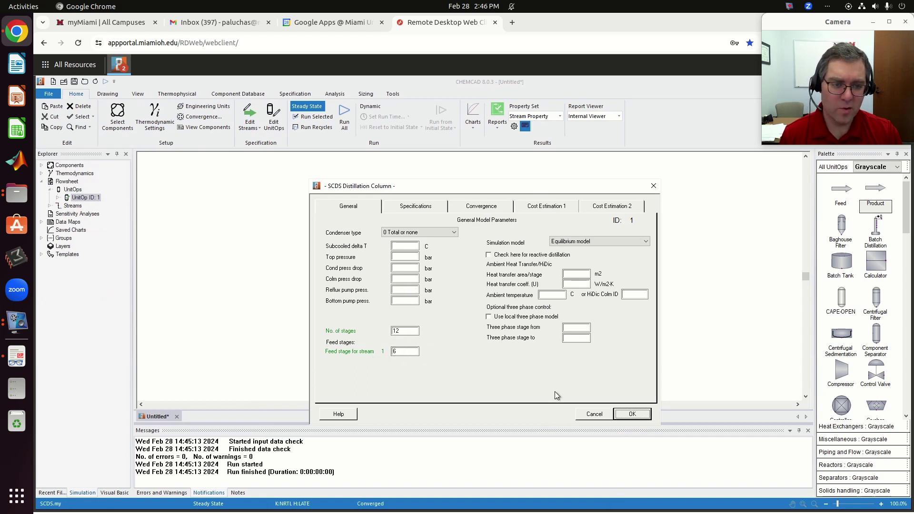
{"action": "left_click", "coordinate": [598, 415]}
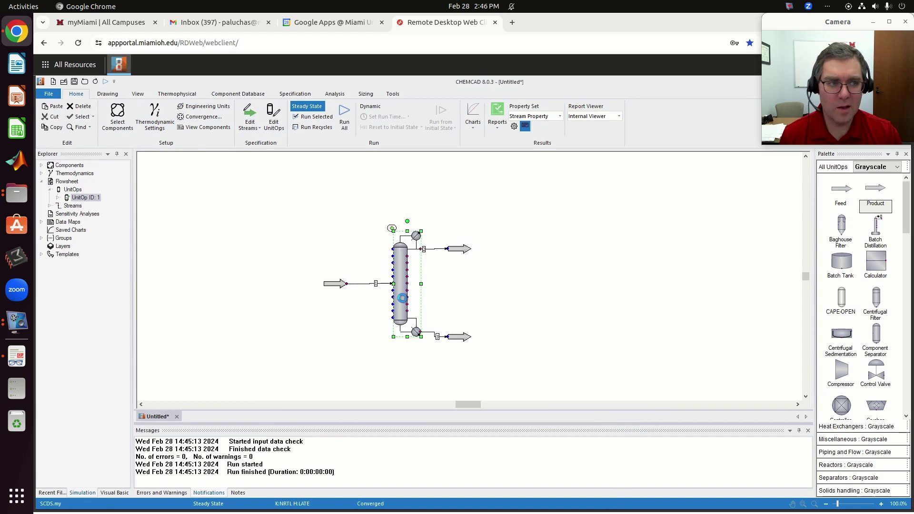
{"action": "double_click", "coordinate": [403, 300]}
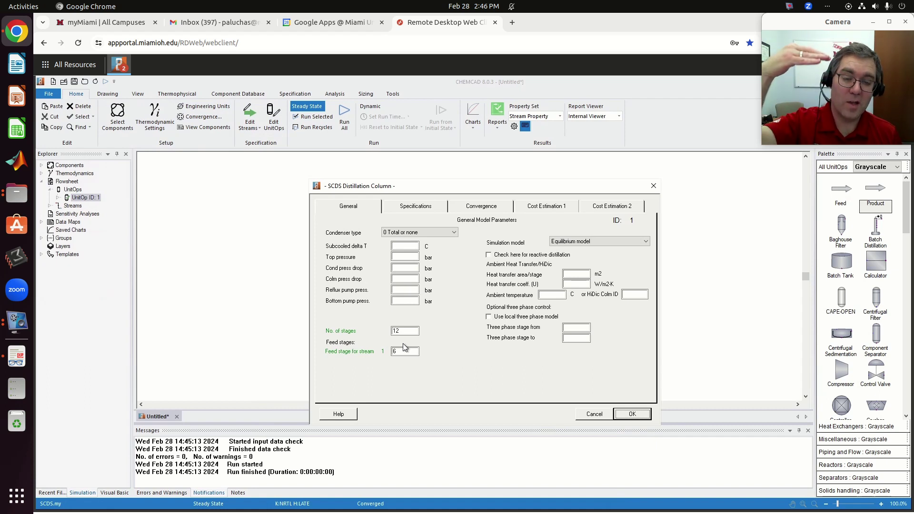
{"action": "double_click", "coordinate": [394, 351]}
{"action": "key", "text": "BackSpace"}
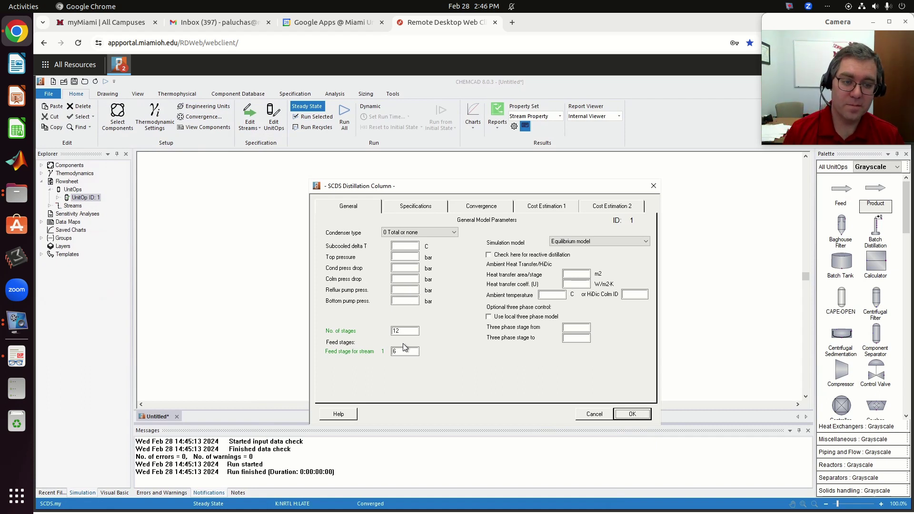
{"action": "left_click", "coordinate": [598, 414]}
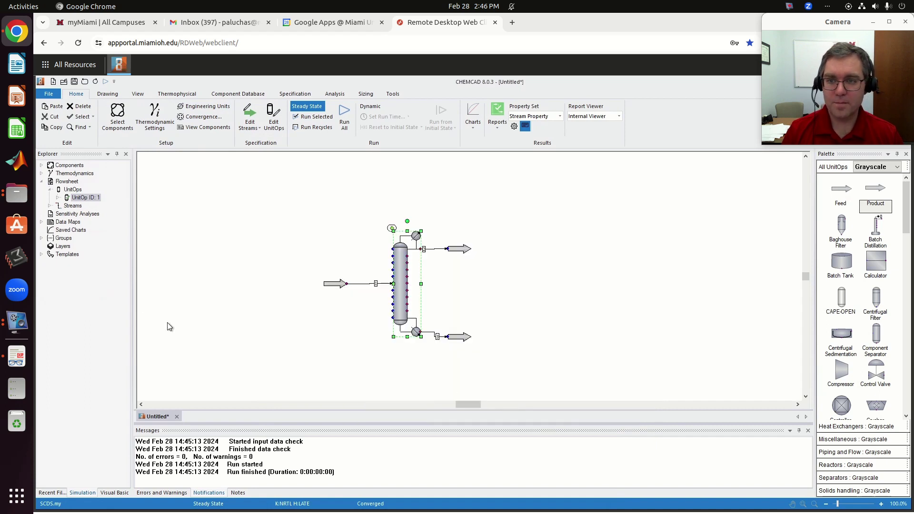
{"action": "left_click", "coordinate": [195, 268]}
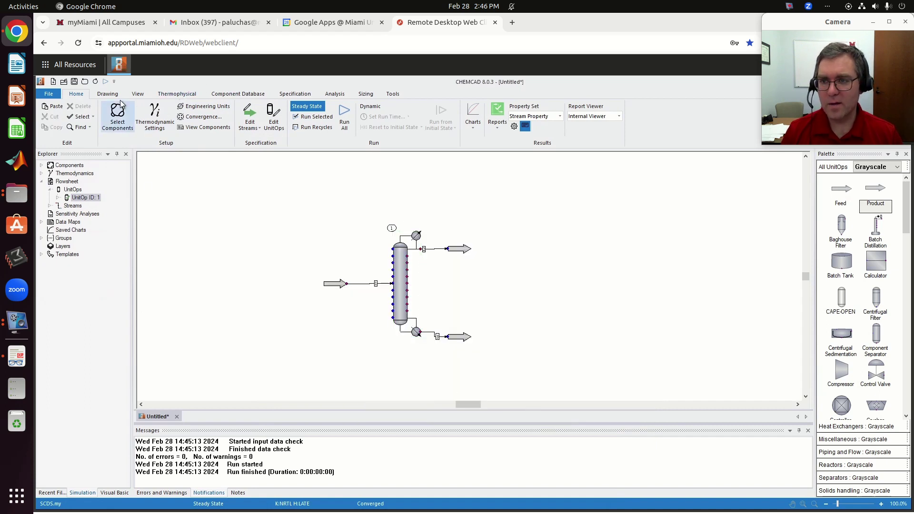
Step: Create sensitivity analysis 'tray location' varying column 1's 1st feed stage from 2 to 11 in 10 steps
{"action": "left_click", "coordinate": [335, 94]}
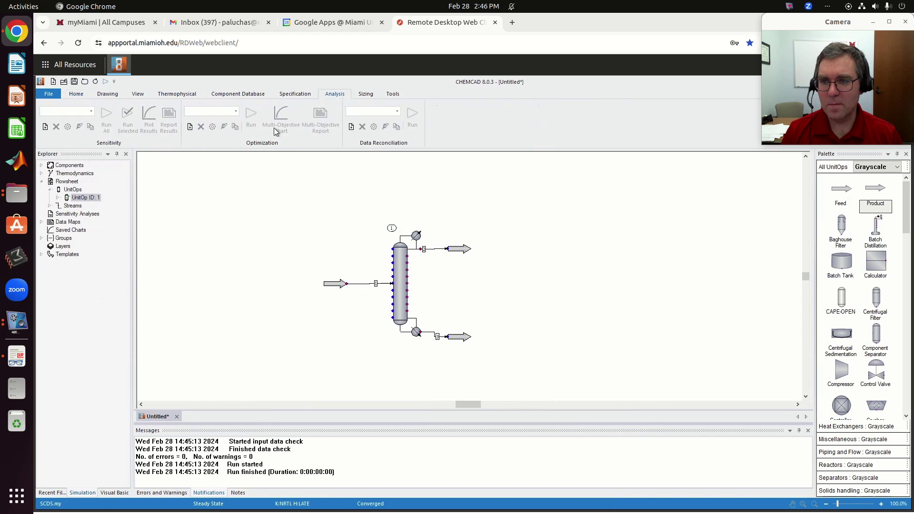
{"action": "left_click", "coordinate": [45, 127]}
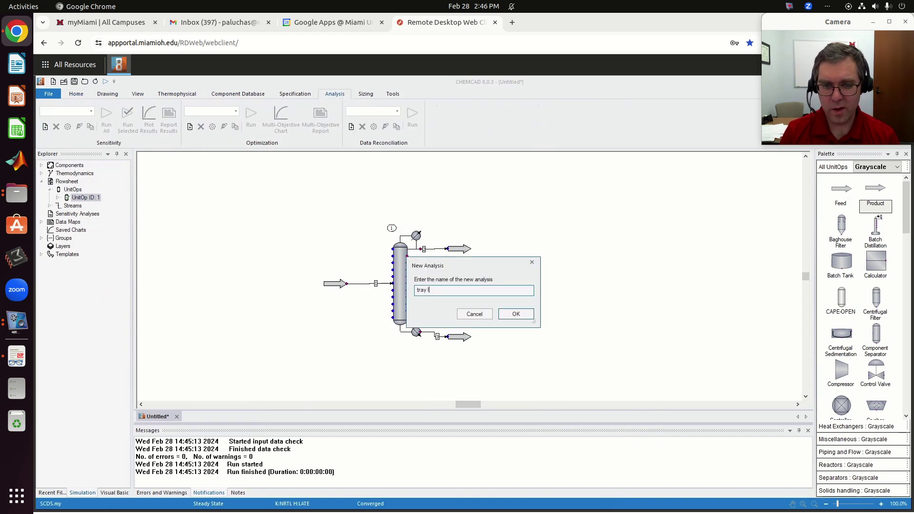
{"action": "left_click", "coordinate": [516, 315]}
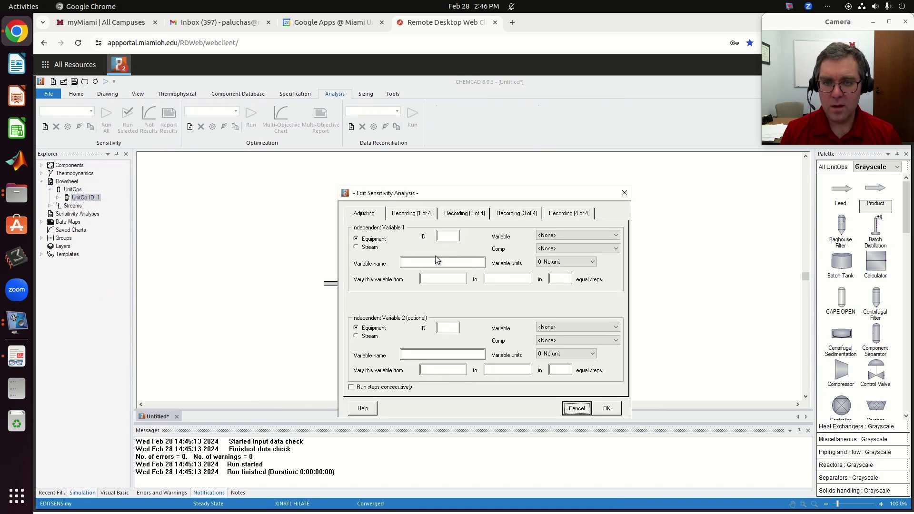
{"action": "left_click_drag", "start_coordinate": [447, 194], "coordinate": [598, 134]}
{"action": "left_click", "coordinate": [594, 174]}
{"action": "left_click", "coordinate": [724, 174]}
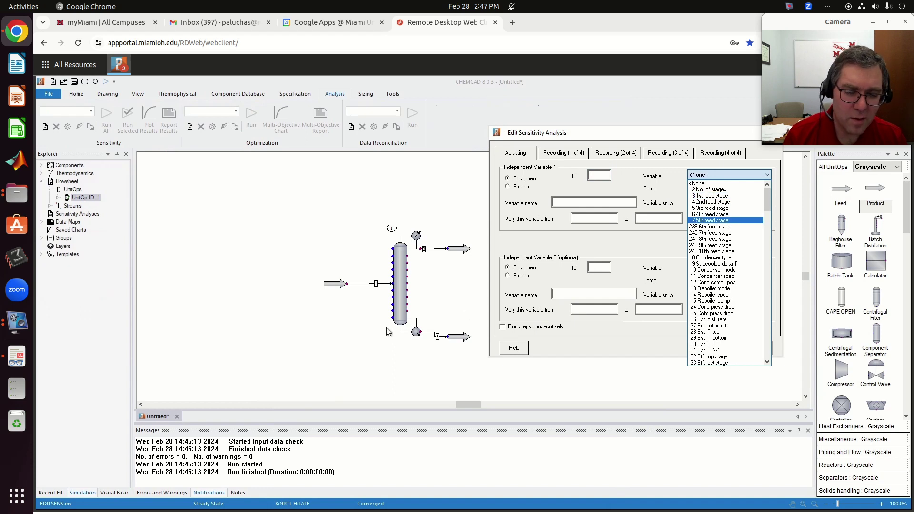
{"action": "left_click", "coordinate": [704, 195]}
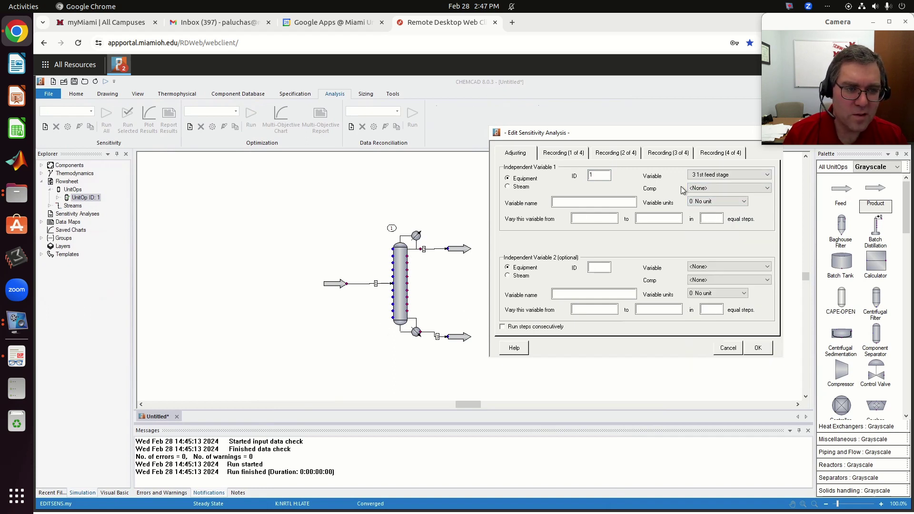
{"action": "left_click", "coordinate": [601, 203]}
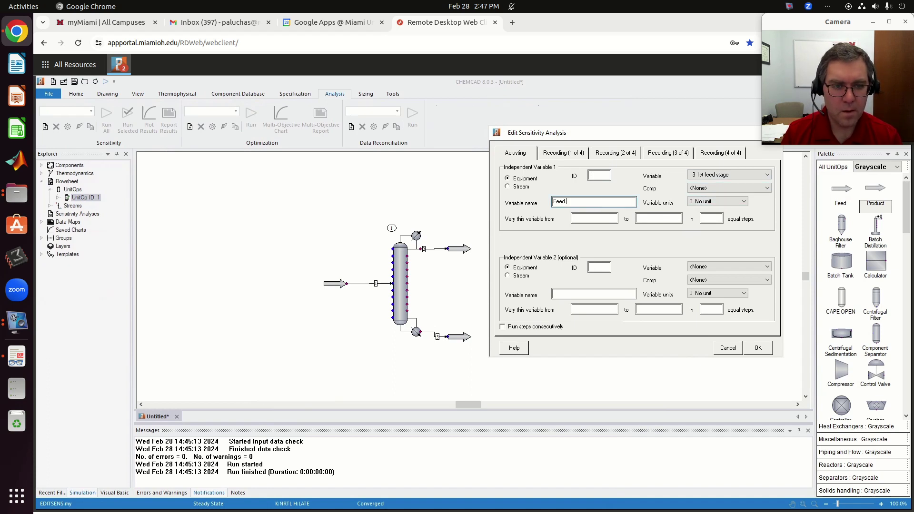
{"action": "left_click", "coordinate": [597, 220]}
{"action": "left_click", "coordinate": [645, 217]}
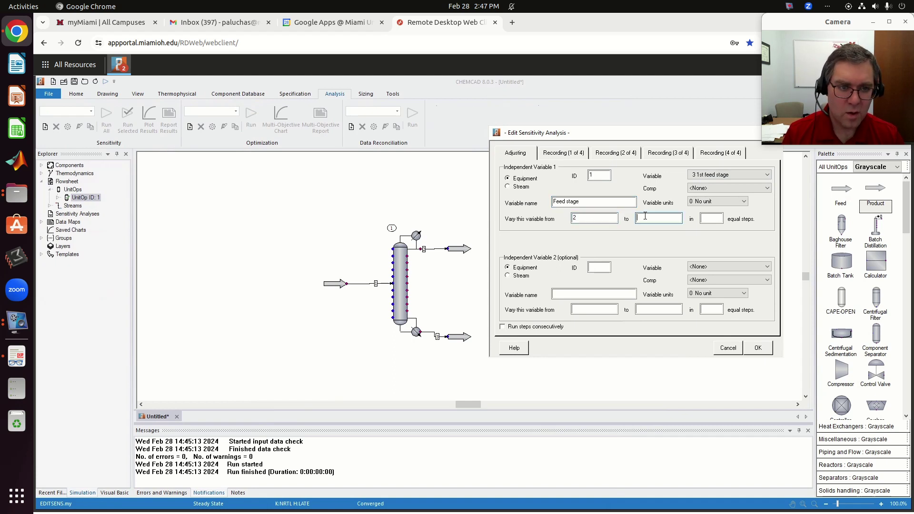
{"action": "left_click", "coordinate": [711, 216]}
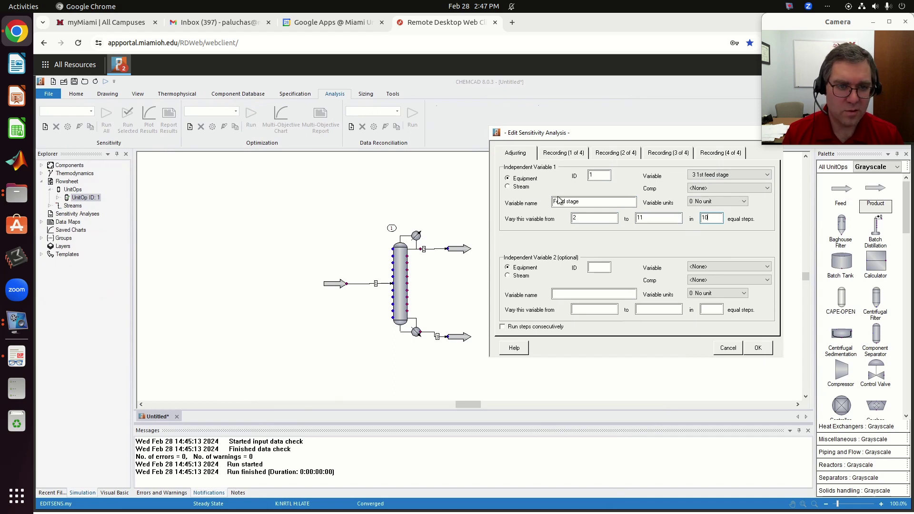
Step: Record stream 2's methanol mole fraction as dependent variable y
{"action": "left_click", "coordinate": [572, 153]}
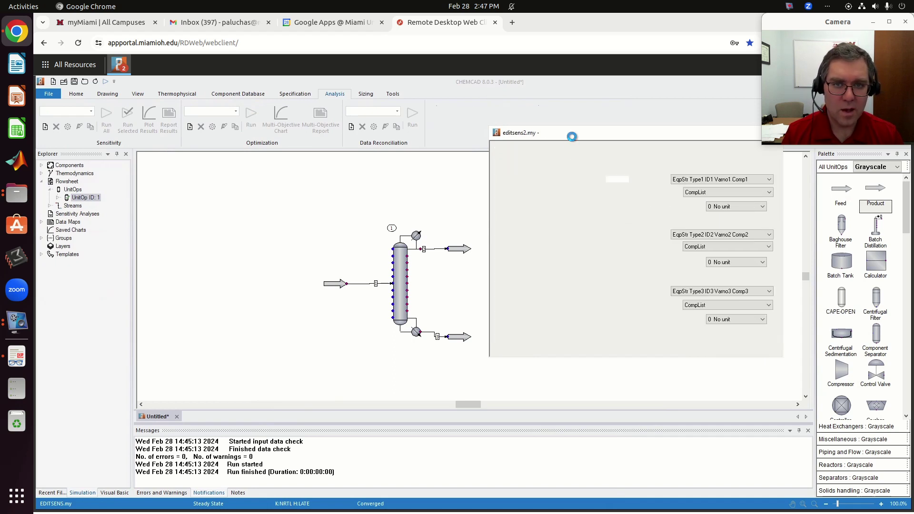
{"action": "left_click_drag", "start_coordinate": [572, 142], "coordinate": [184, 148]}
{"action": "left_click", "coordinate": [125, 207]}
{"action": "left_click", "coordinate": [215, 190]}
{"action": "type", "text": "2"}
{"action": "left_click", "coordinate": [319, 194]}
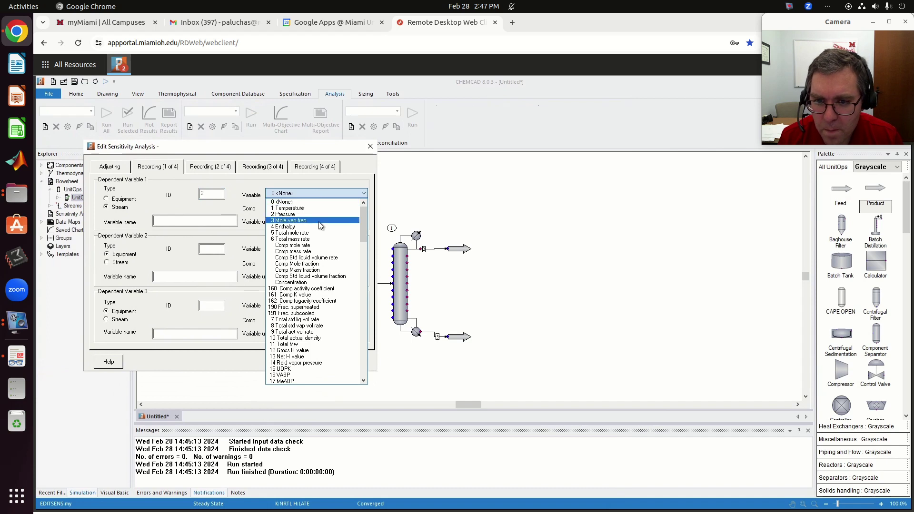
{"action": "left_click", "coordinate": [321, 264]}
{"action": "left_click", "coordinate": [304, 194]}
{"action": "left_click", "coordinate": [292, 202]}
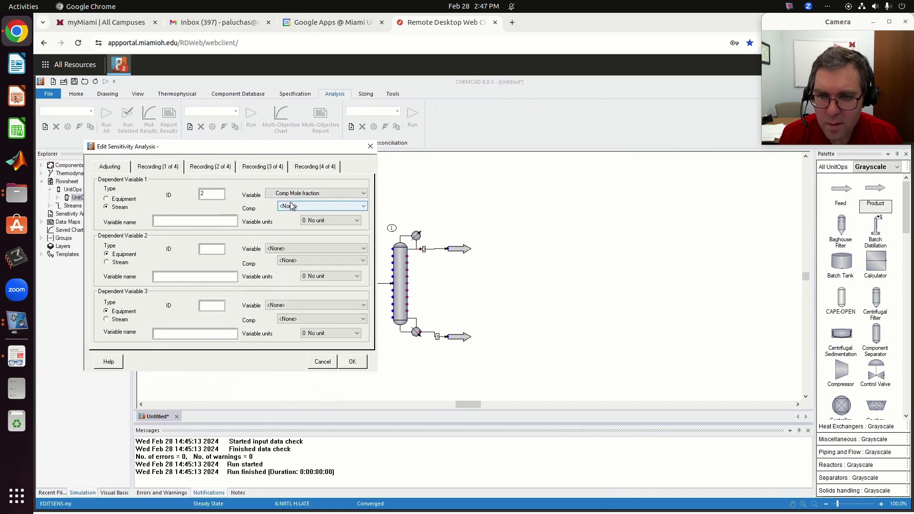
{"action": "left_click", "coordinate": [298, 207]}
{"action": "left_click", "coordinate": [293, 221]}
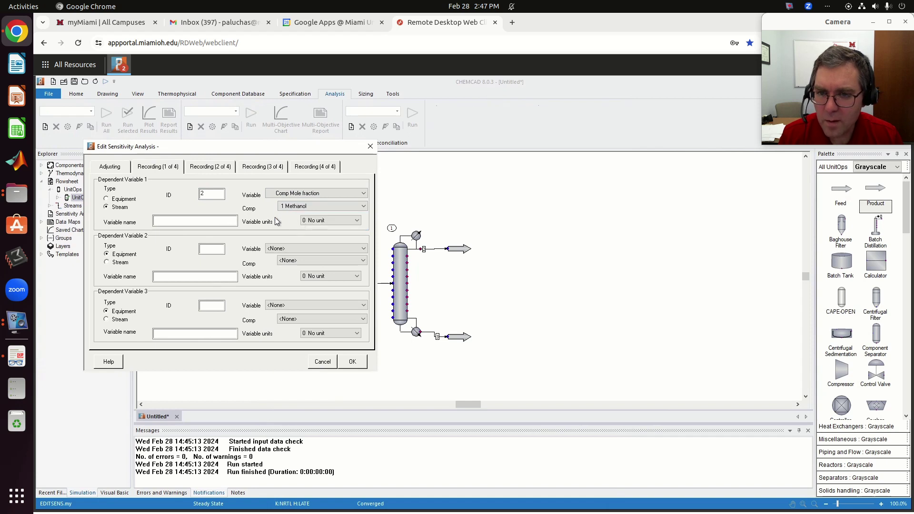
{"action": "left_click", "coordinate": [213, 222]}
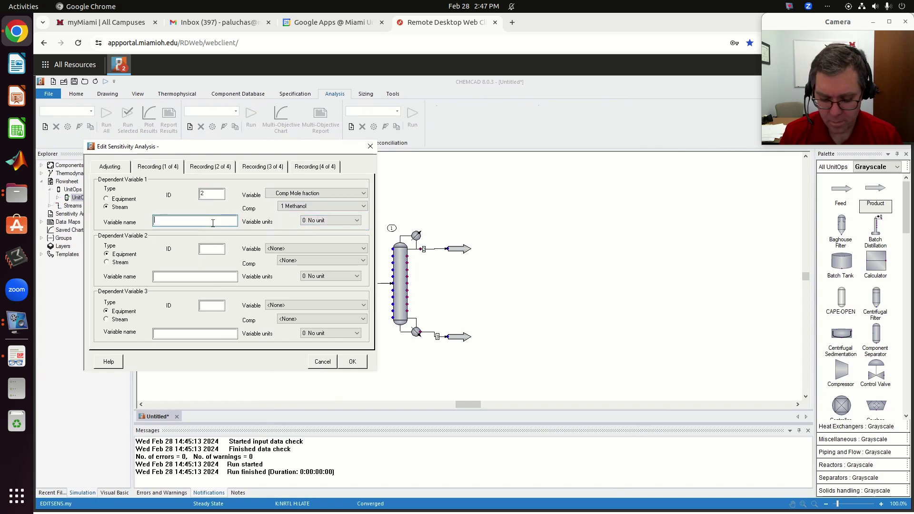
Step: Record stream 2's total mole rate in mole-rate units as dependent variable V
{"action": "left_click", "coordinate": [119, 262]}
{"action": "left_click", "coordinate": [222, 251]}
{"action": "left_click", "coordinate": [313, 248]}
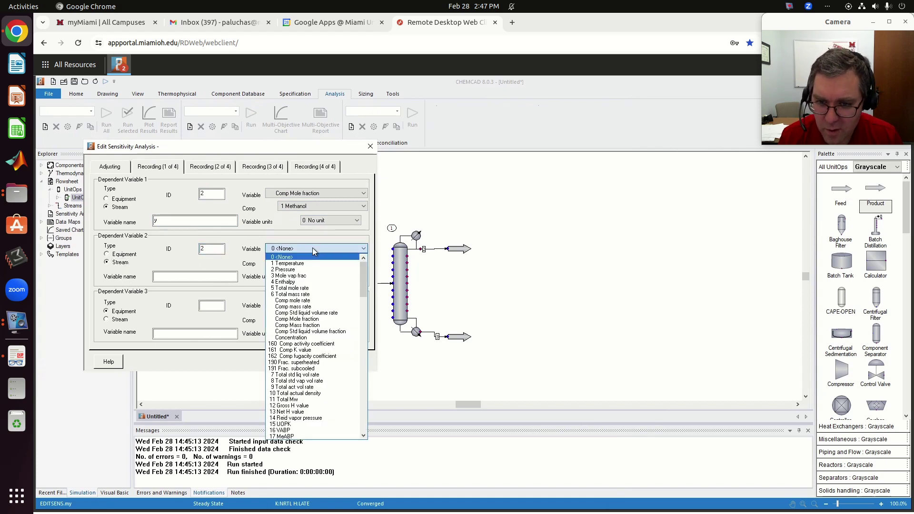
{"action": "left_click", "coordinate": [292, 288]}
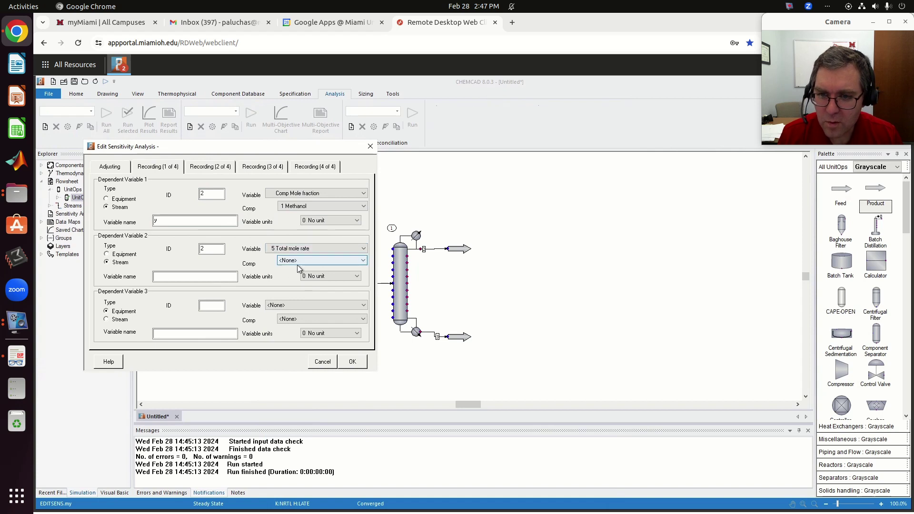
{"action": "left_click", "coordinate": [324, 277]}
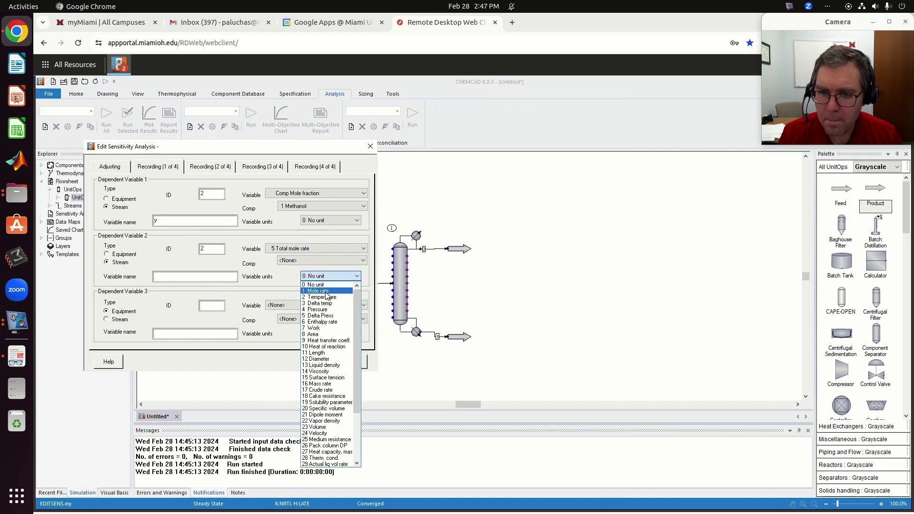
{"action": "left_click", "coordinate": [324, 291]}
{"action": "left_click", "coordinate": [207, 279]}
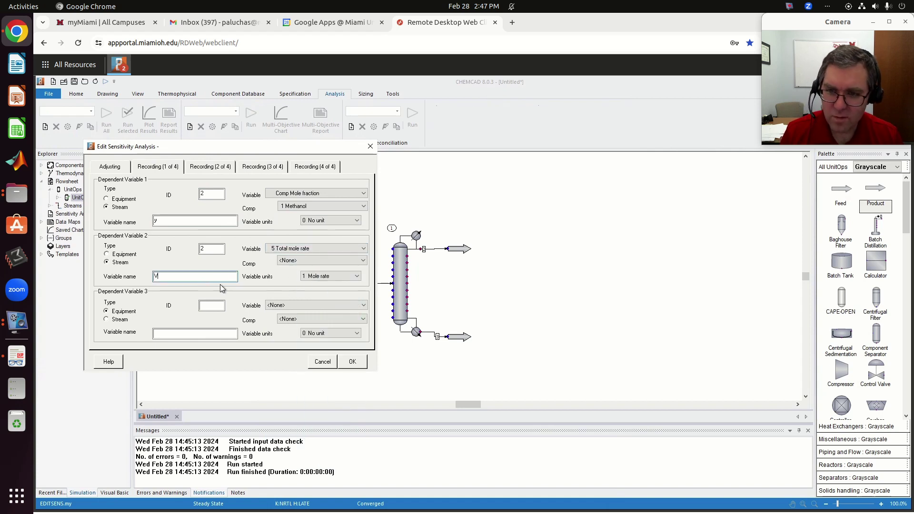
Step: Run the tray location analysis and plot y against feed stage, rising 0.86 to 0.99
{"action": "left_click", "coordinate": [351, 364]}
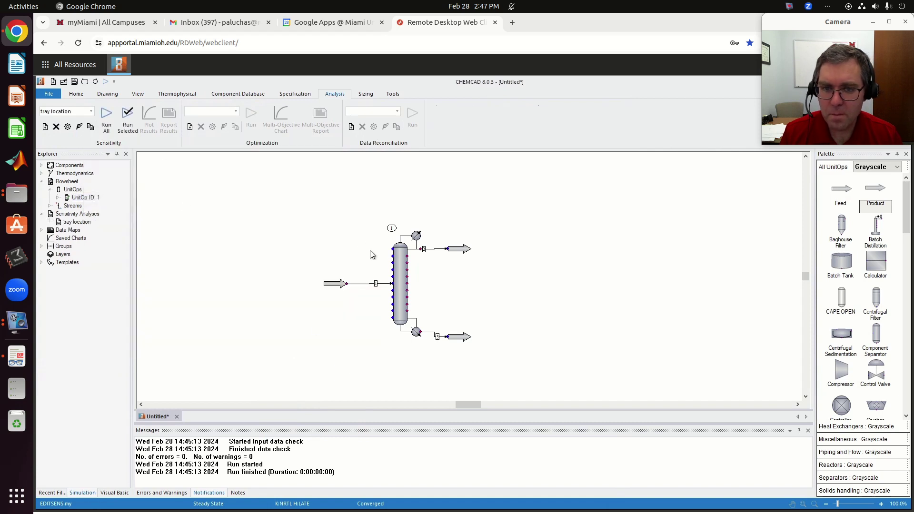
{"action": "left_click", "coordinate": [400, 281]}
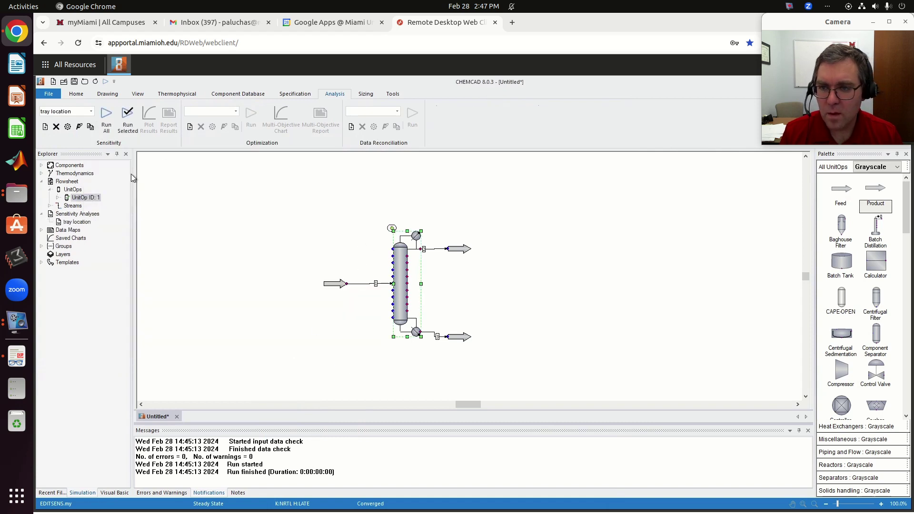
{"action": "left_click", "coordinate": [127, 122]}
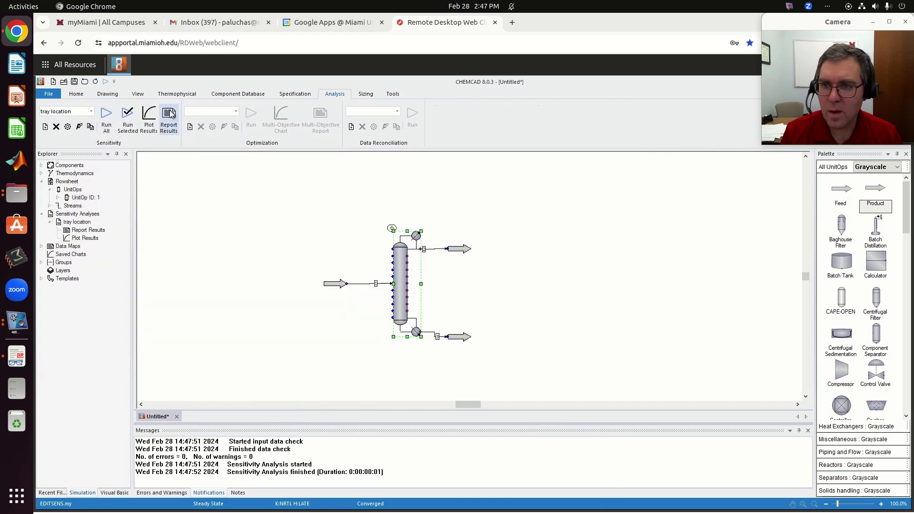
{"action": "left_click", "coordinate": [149, 118]}
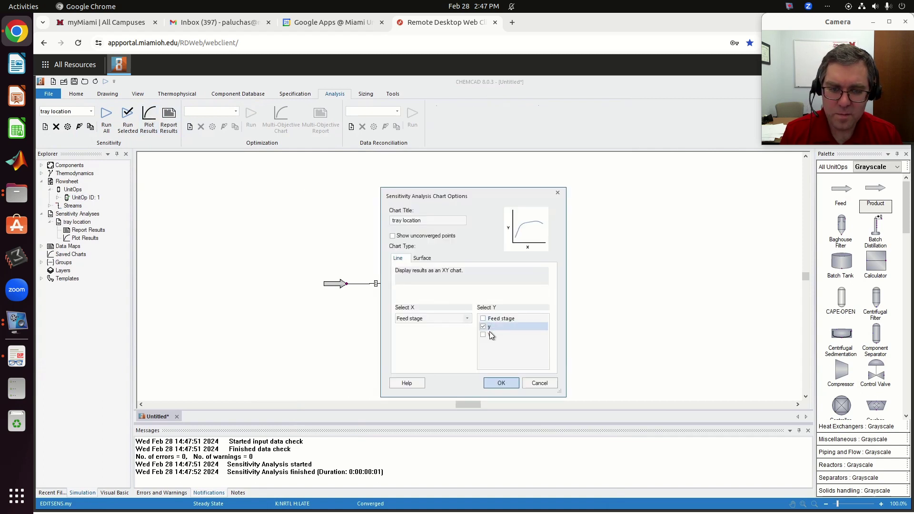
{"action": "left_click", "coordinate": [507, 384]}
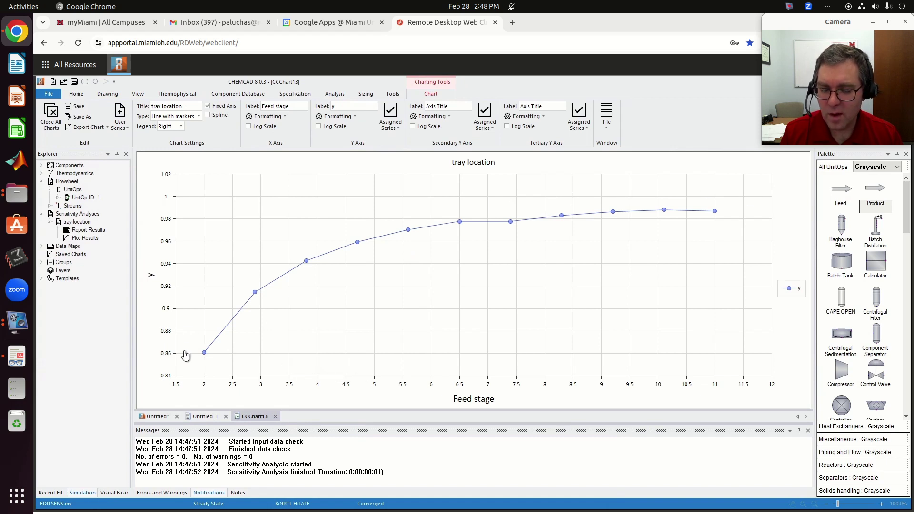
{"action": "mouse_move", "coordinate": [204, 358]}
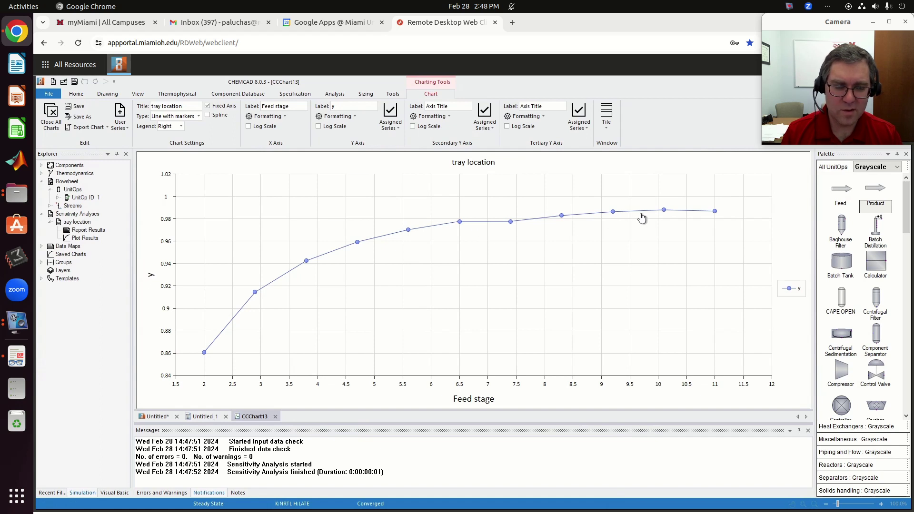
Step: Plot total mole rate V against feed stage instead of y
{"action": "left_click", "coordinate": [157, 417]}
{"action": "left_click", "coordinate": [148, 119]}
{"action": "left_click", "coordinate": [485, 336]}
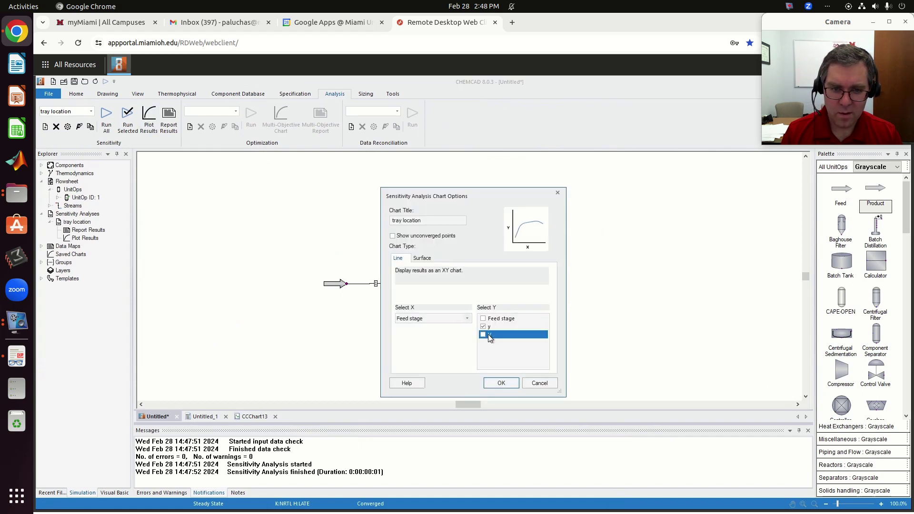
{"action": "left_click", "coordinate": [483, 327]}
{"action": "left_click", "coordinate": [485, 336]}
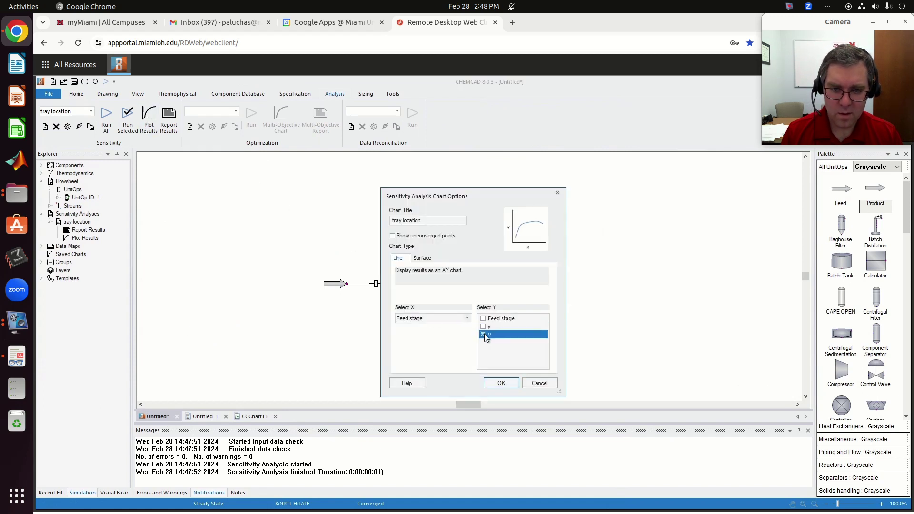
{"action": "left_click", "coordinate": [500, 383]}
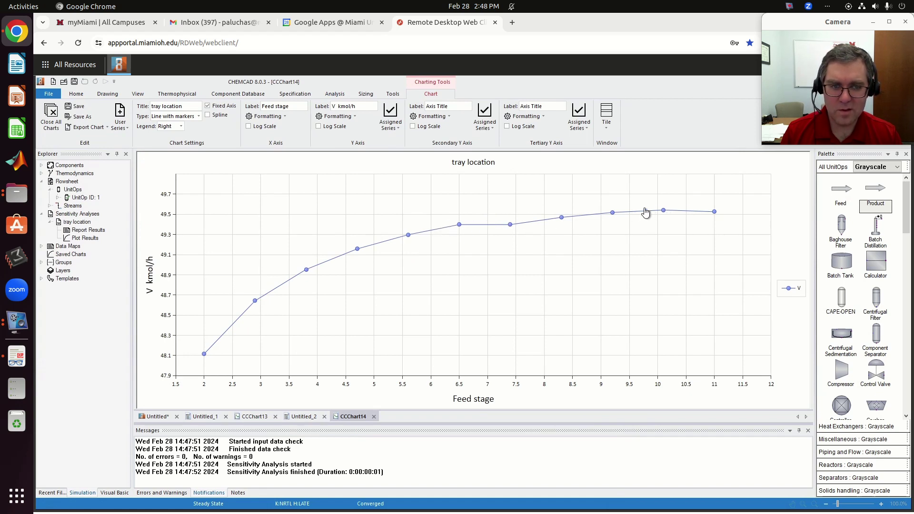
Step: Compare the V and y feed stage charts, then reselect the column on the flowsheet
{"action": "left_click", "coordinate": [155, 417]}
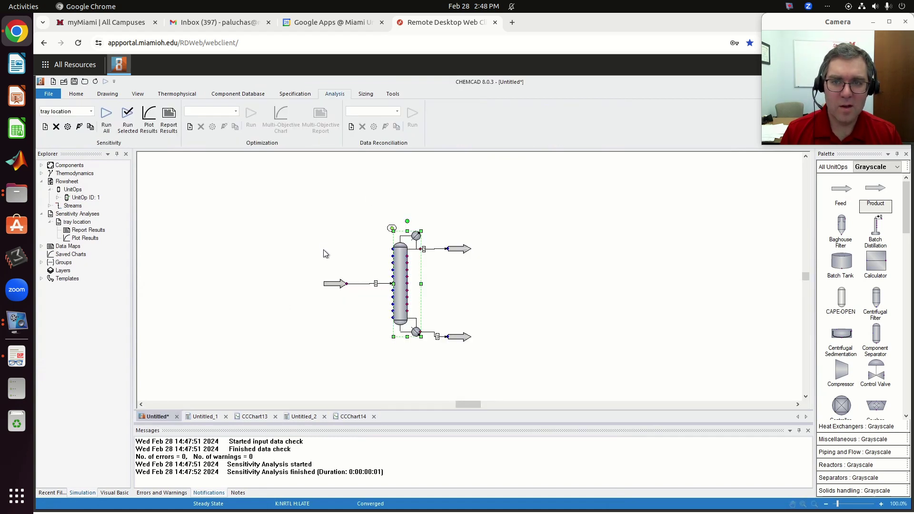
{"action": "left_click", "coordinate": [371, 227]}
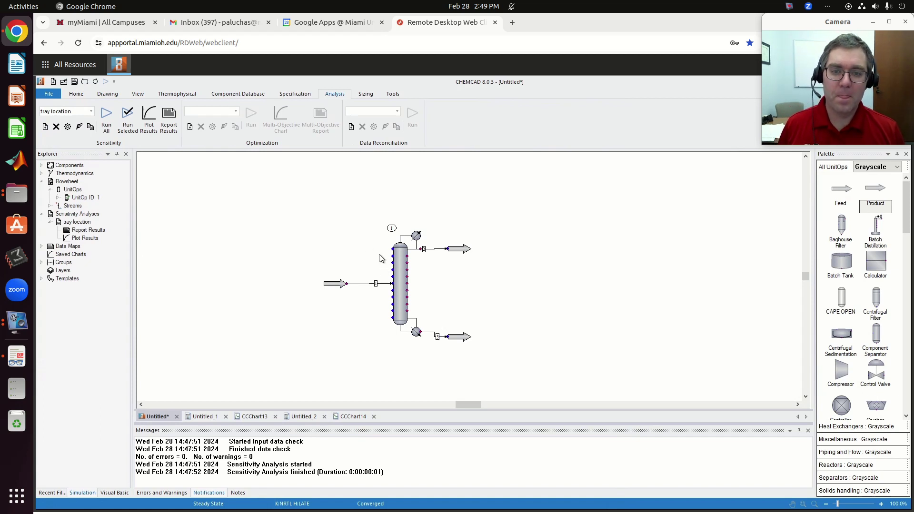
{"action": "left_click", "coordinate": [312, 418]}
{"action": "left_click", "coordinate": [339, 417]}
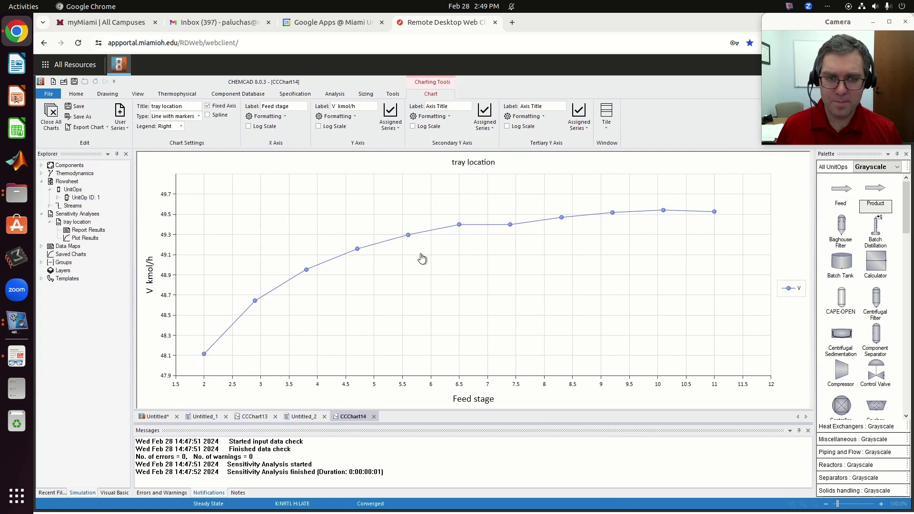
{"action": "left_click", "coordinate": [257, 417]}
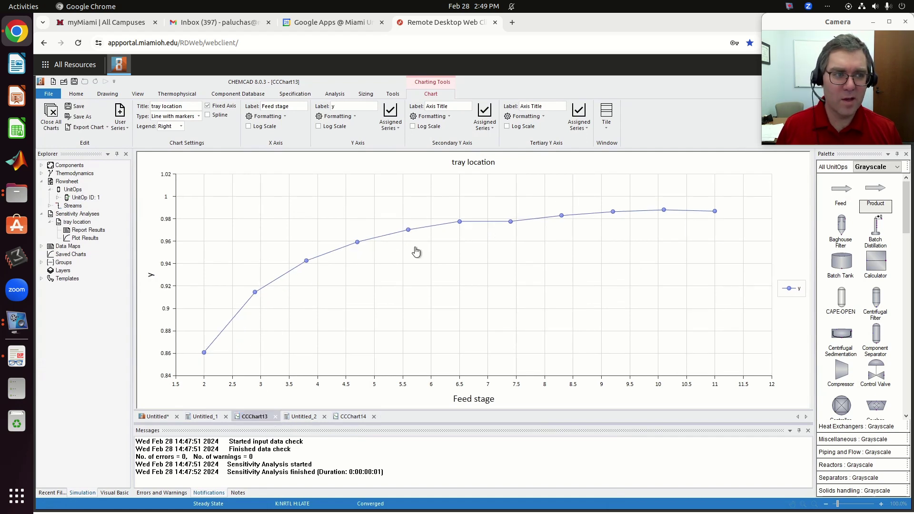
{"action": "left_click", "coordinate": [157, 417]}
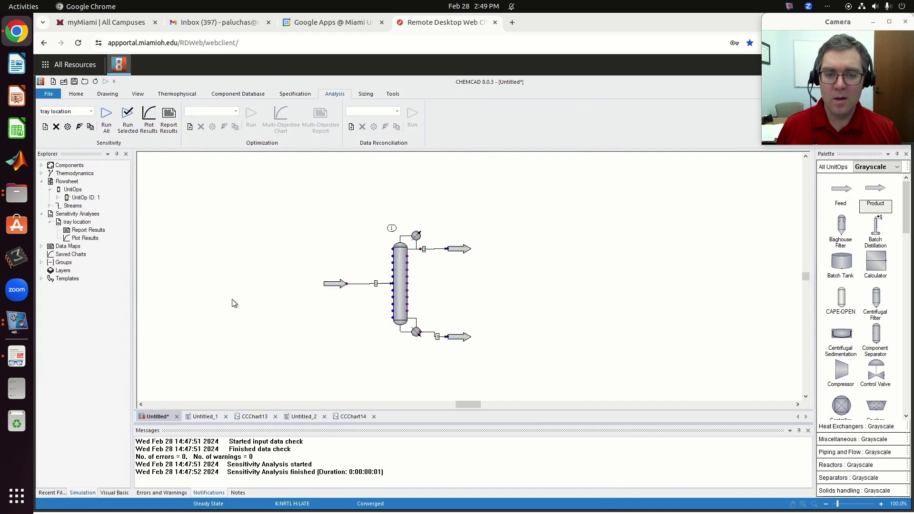
{"action": "left_click", "coordinate": [402, 277]}
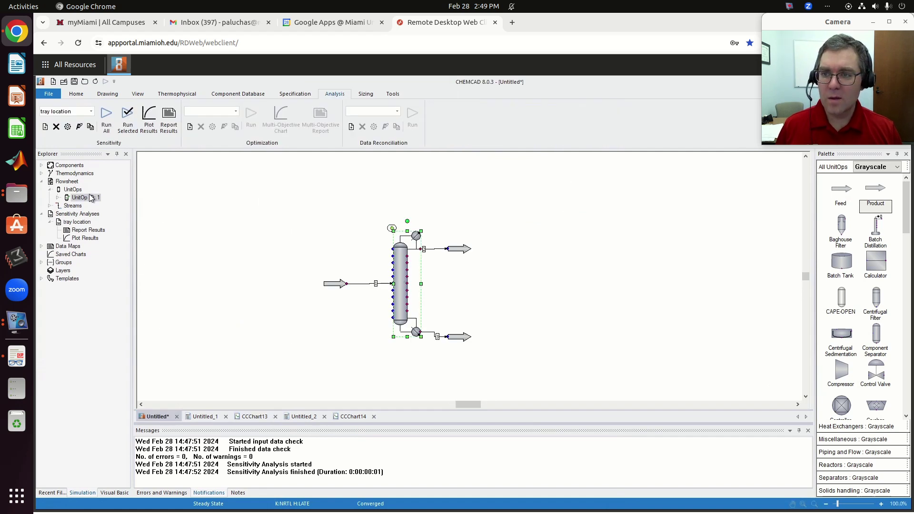
{"action": "left_click", "coordinate": [76, 94]}
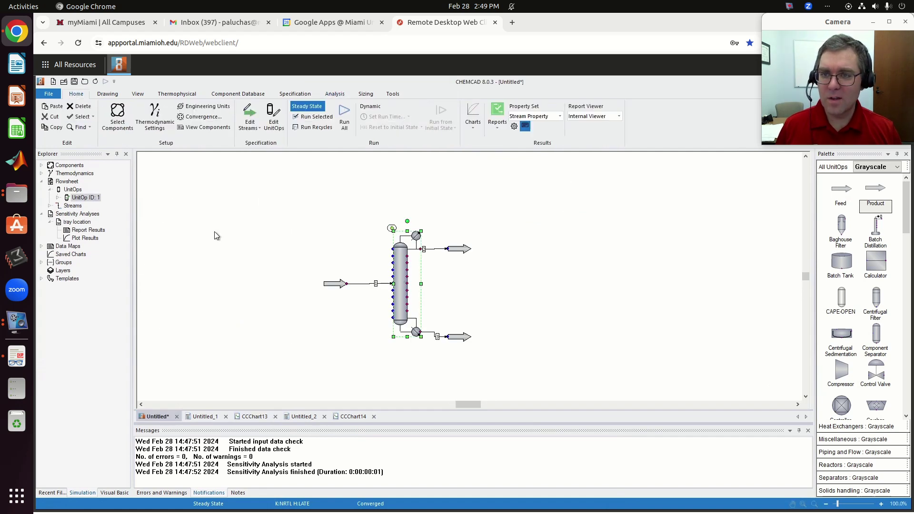
{"action": "double_click", "coordinate": [398, 292]}
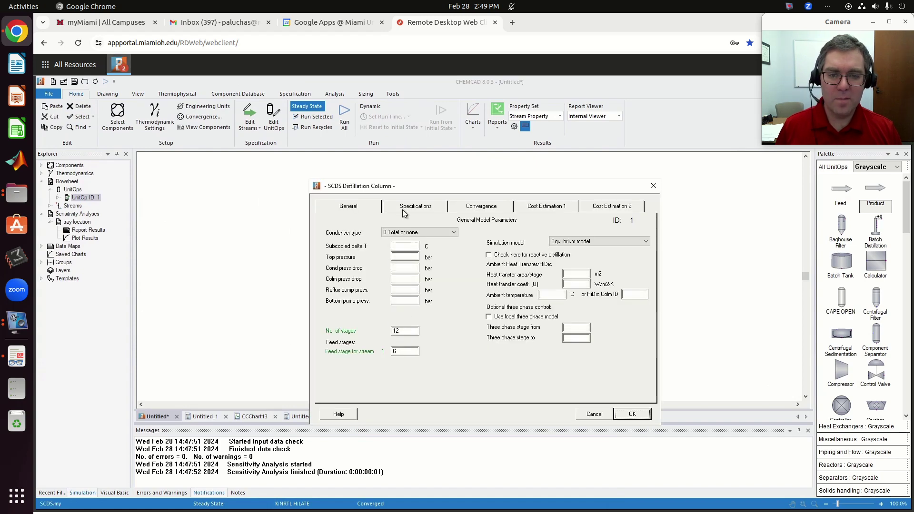
{"action": "left_click", "coordinate": [407, 210]}
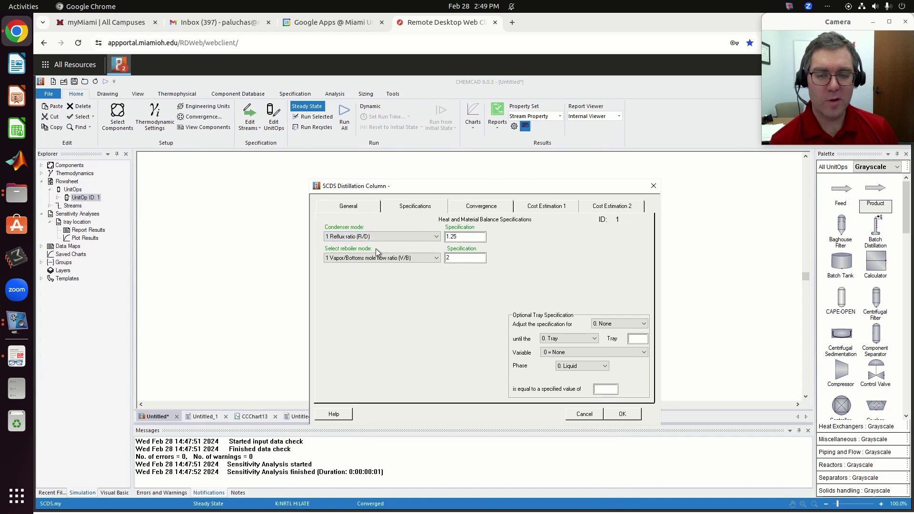
{"action": "left_click_drag", "start_coordinate": [463, 185], "coordinate": [223, 121]}
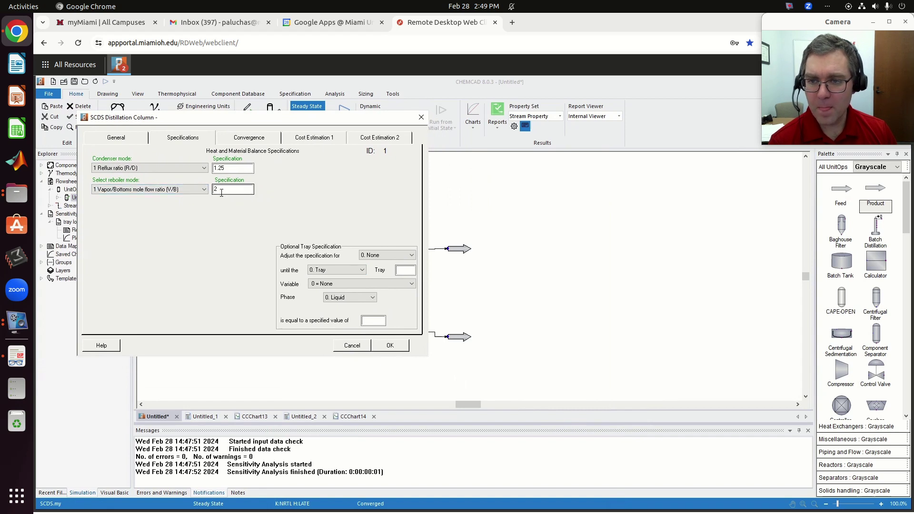
{"action": "left_click", "coordinate": [345, 348]}
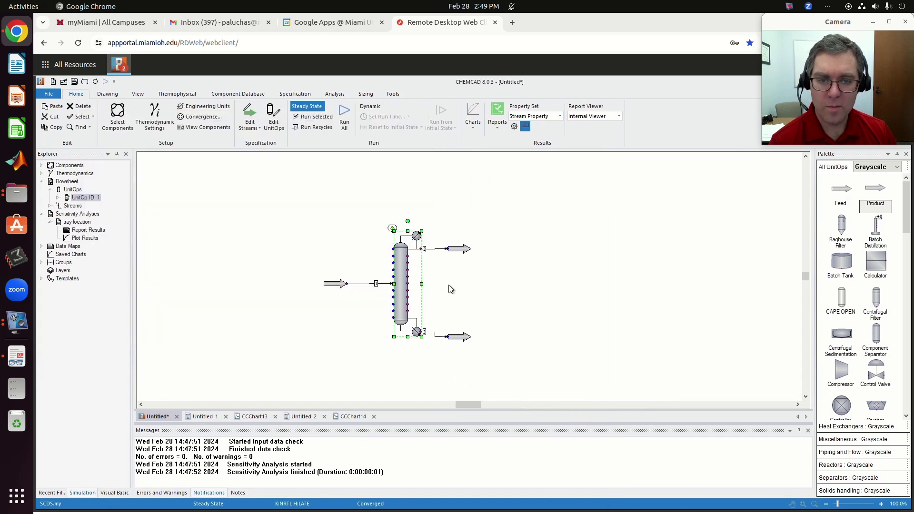
{"action": "double_click", "coordinate": [458, 249]}
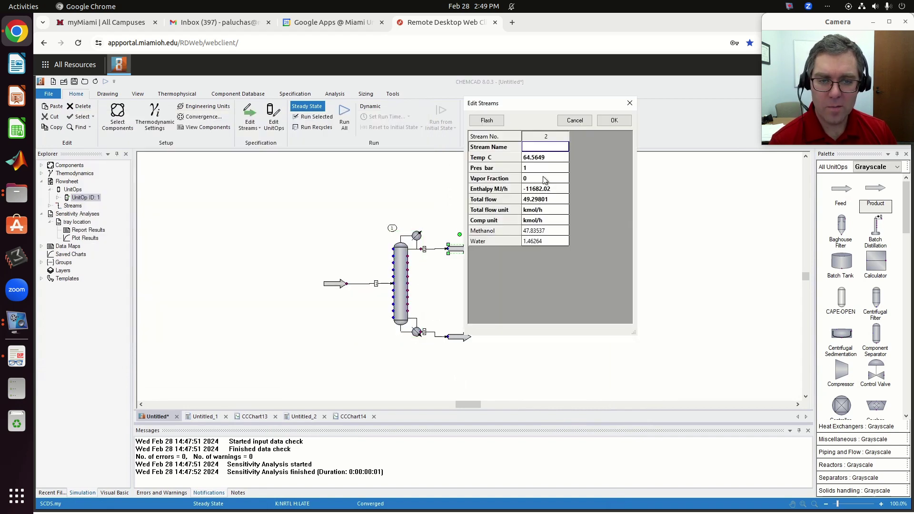
{"action": "left_click", "coordinate": [548, 218]}
{"action": "left_click", "coordinate": [548, 220]}
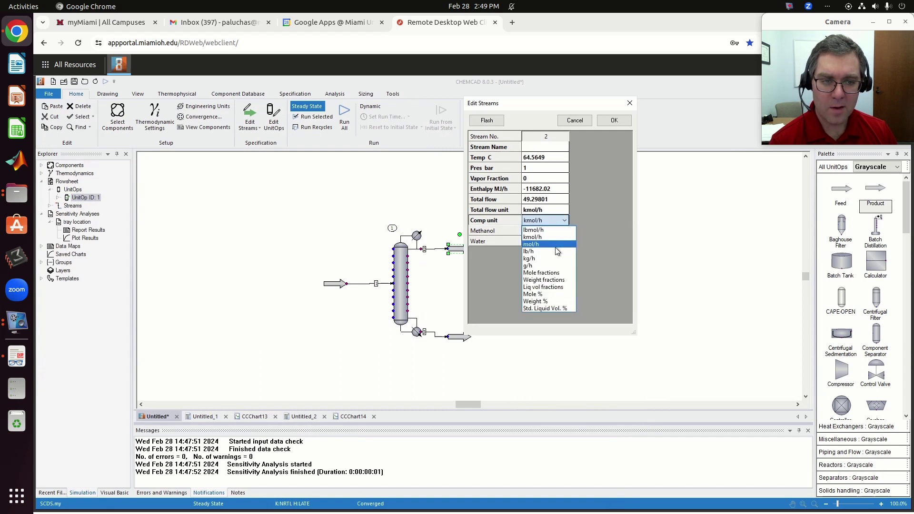
{"action": "left_click", "coordinate": [549, 295]}
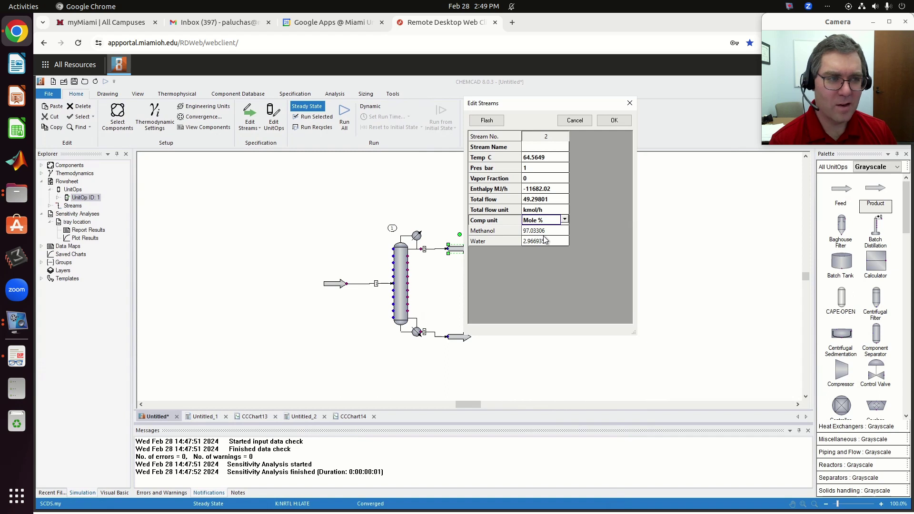
{"action": "left_click", "coordinate": [572, 120]}
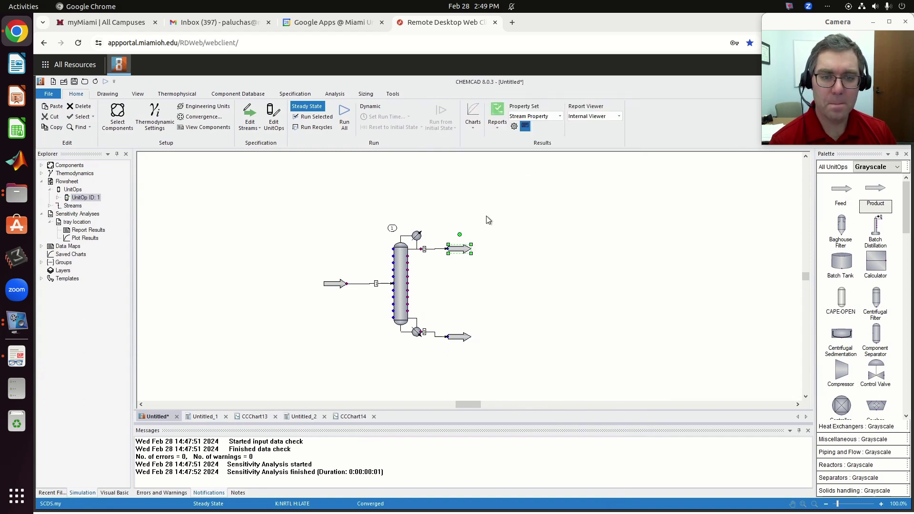
Step: Set a condenser tray spec for distillate methanol mole fraction 0.98
{"action": "double_click", "coordinate": [401, 291]}
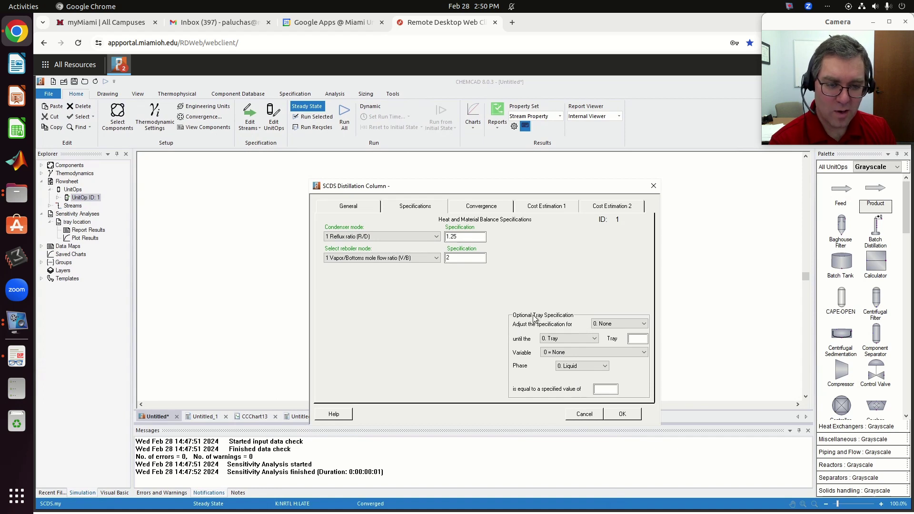
{"action": "left_click", "coordinate": [623, 323]}
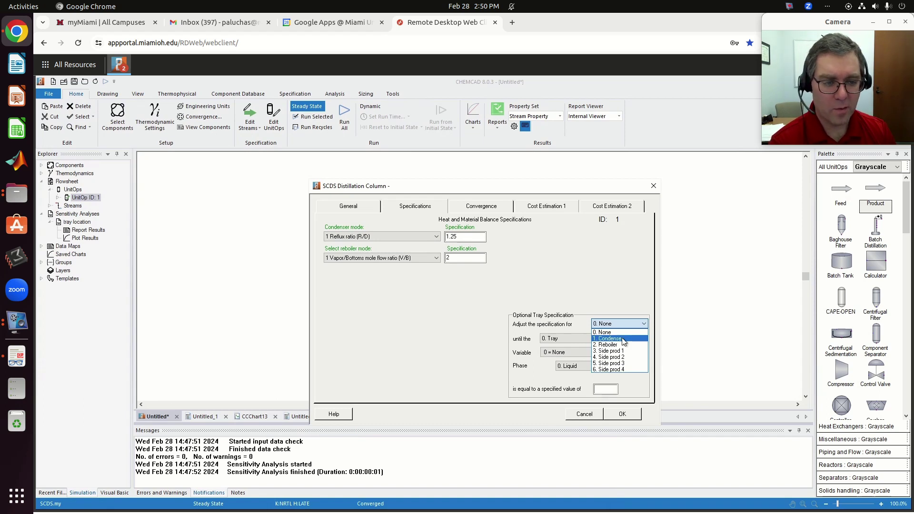
{"action": "left_click", "coordinate": [621, 339]}
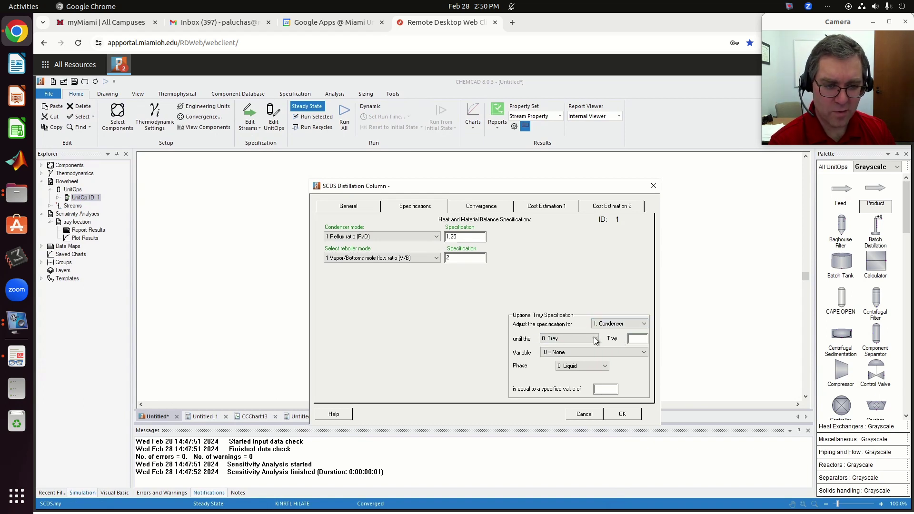
{"action": "left_click", "coordinate": [576, 339]}
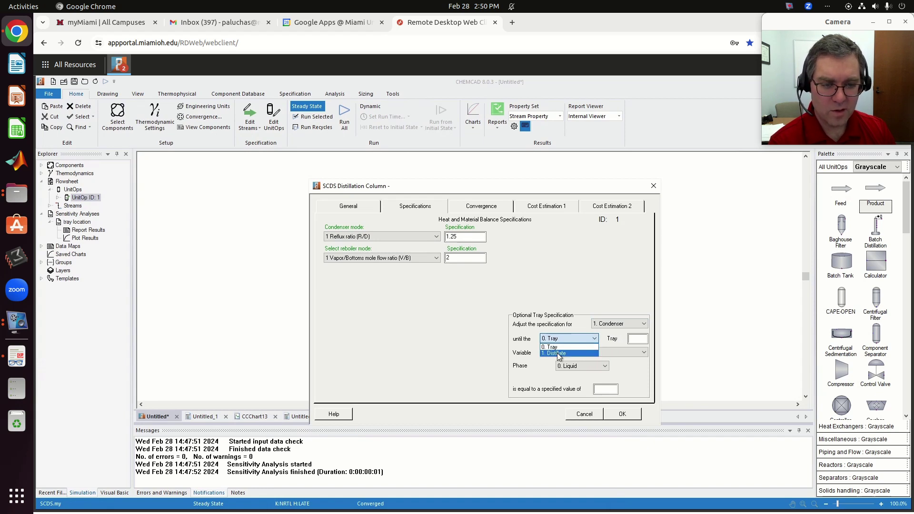
{"action": "left_click", "coordinate": [558, 353]}
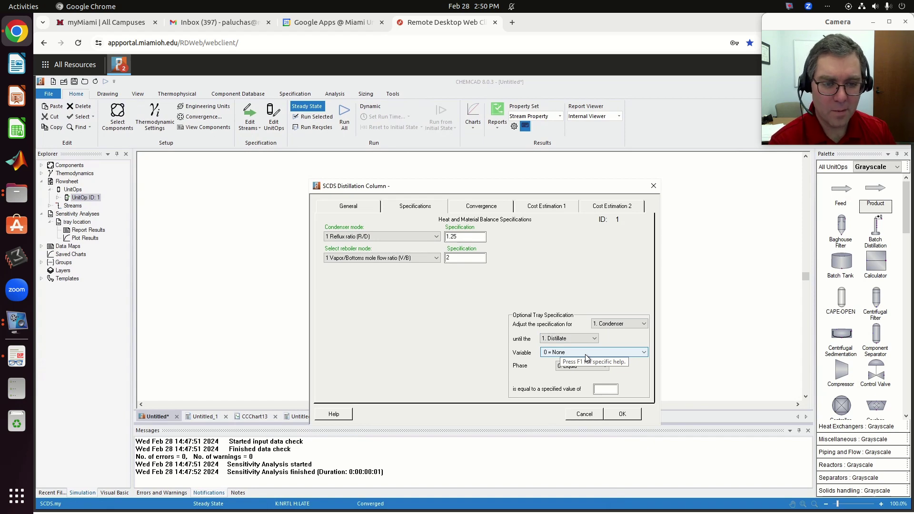
{"action": "left_click", "coordinate": [587, 353]}
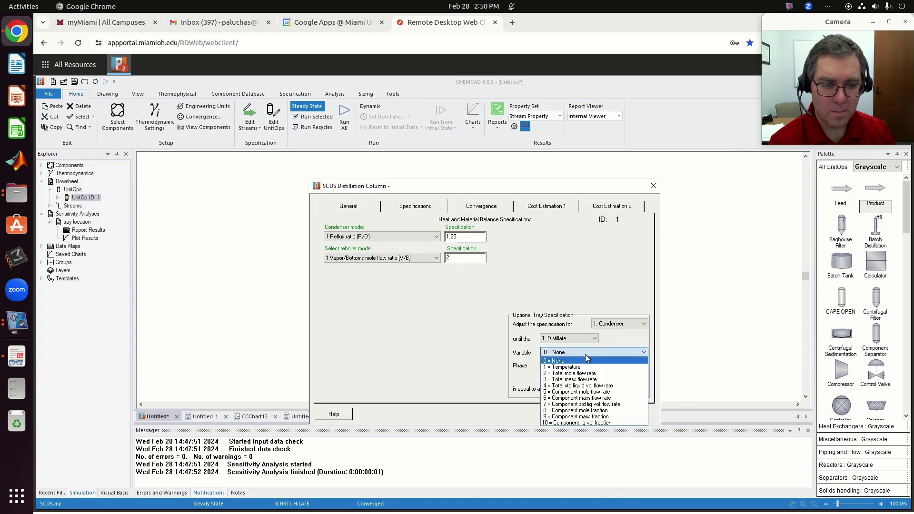
{"action": "left_click", "coordinate": [603, 410]}
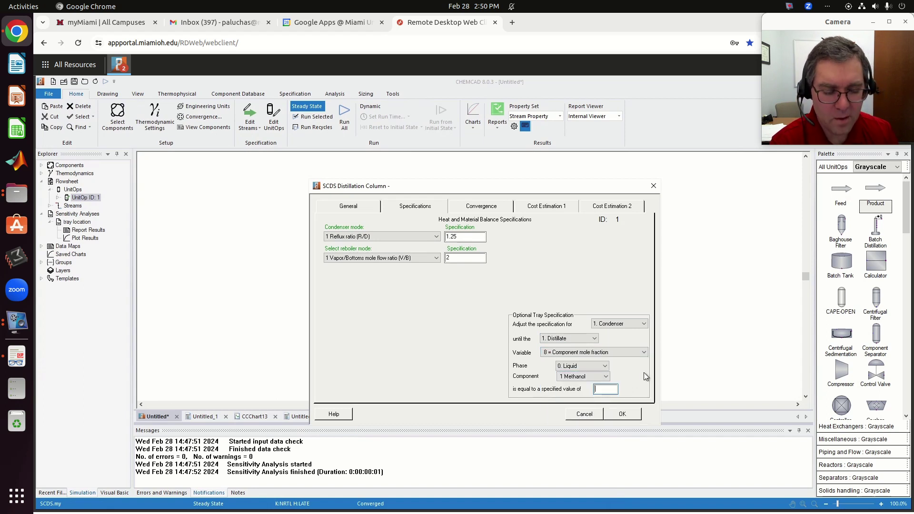
{"action": "type", "text": "0.98"}
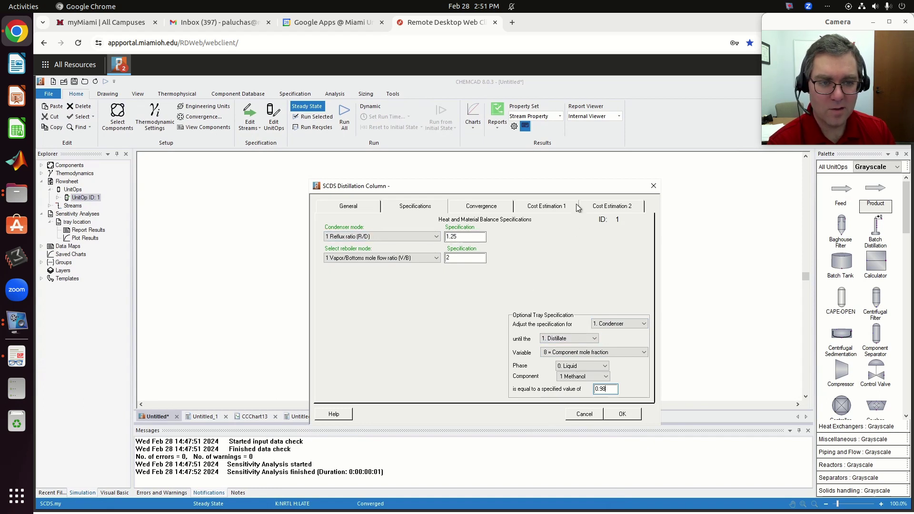
{"action": "left_click", "coordinate": [621, 415]}
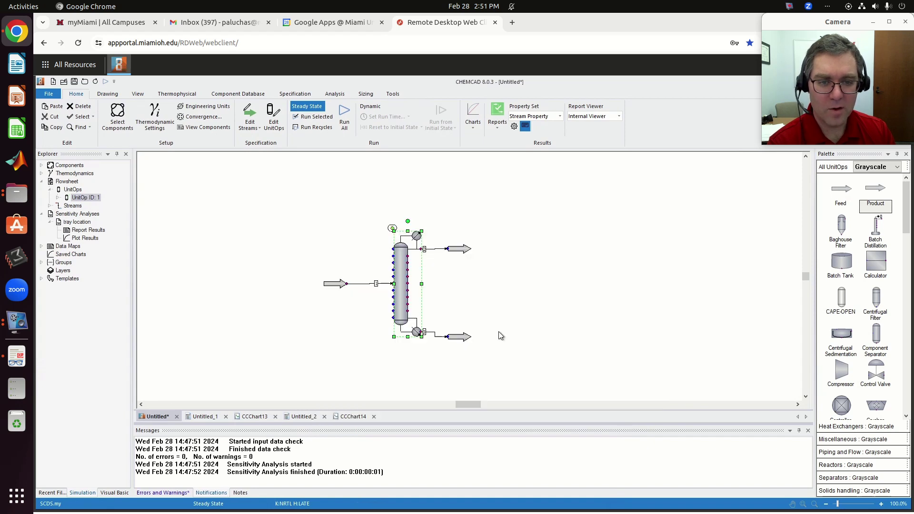
Step: Run the column and check the solved reflux ratio of 1.75696 in Specifications
{"action": "left_click", "coordinate": [313, 117]}
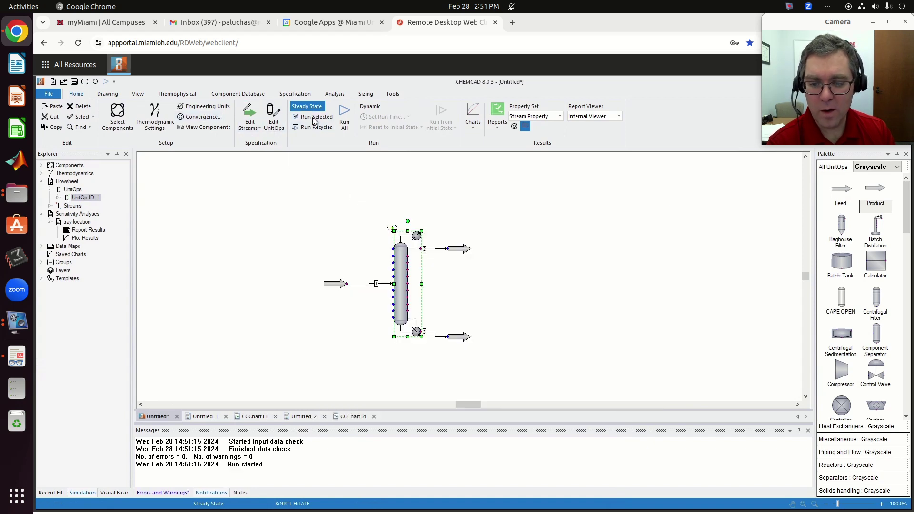
{"action": "double_click", "coordinate": [404, 276]}
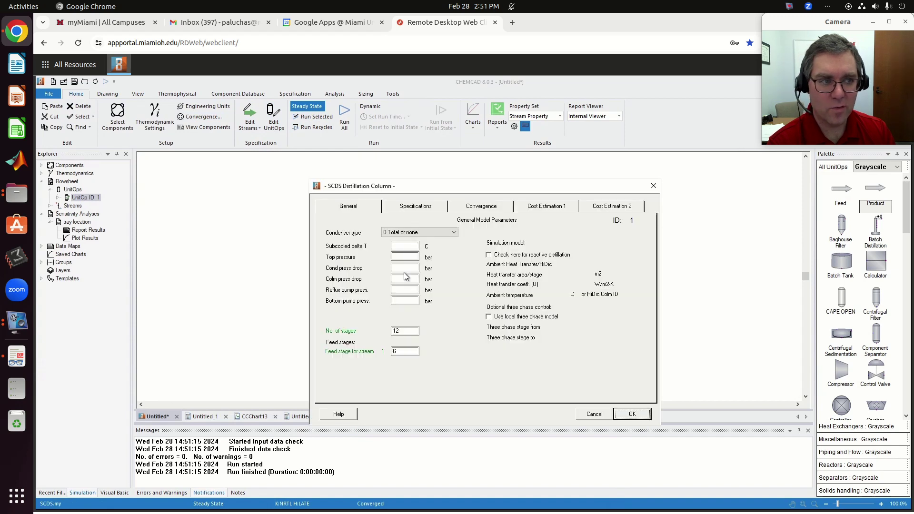
{"action": "left_click", "coordinate": [410, 215]}
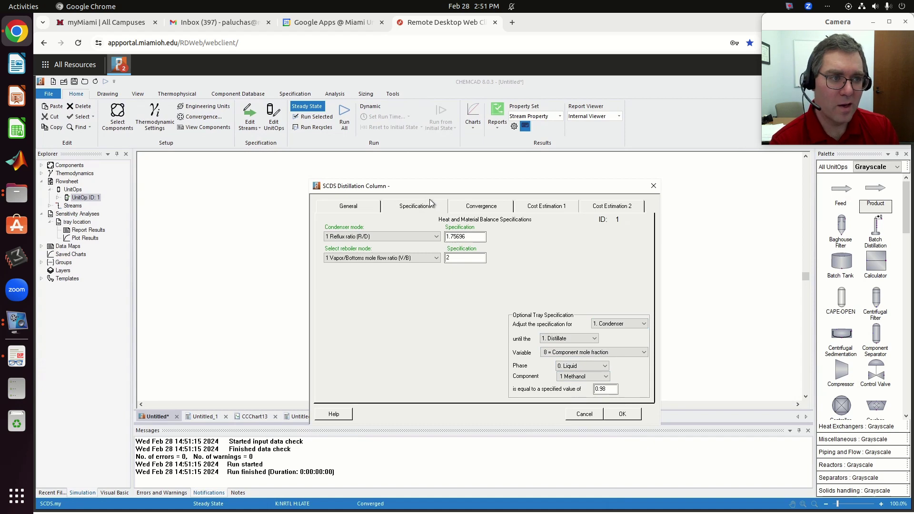
{"action": "left_click_drag", "start_coordinate": [462, 184], "coordinate": [432, 158]}
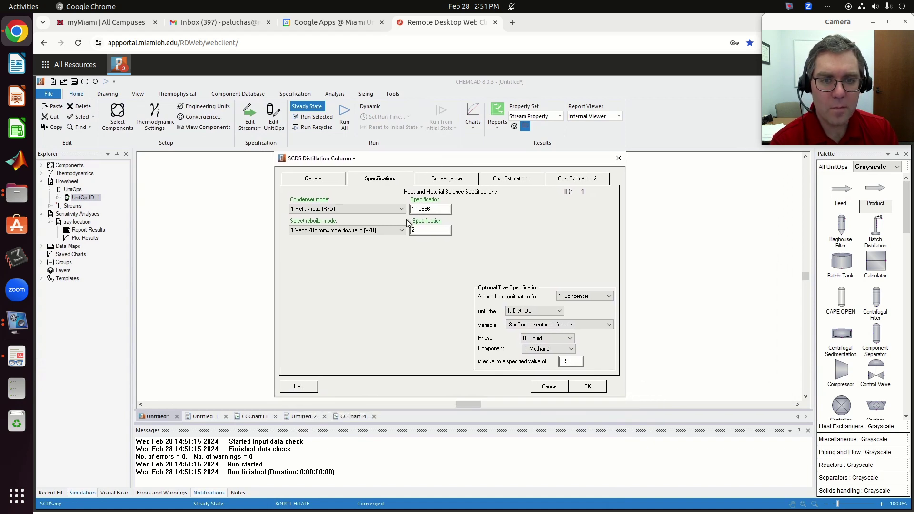
Step: Switch the tray spec to adjust the reboiler, keeping Distillate as the product
{"action": "left_click", "coordinate": [579, 296]}
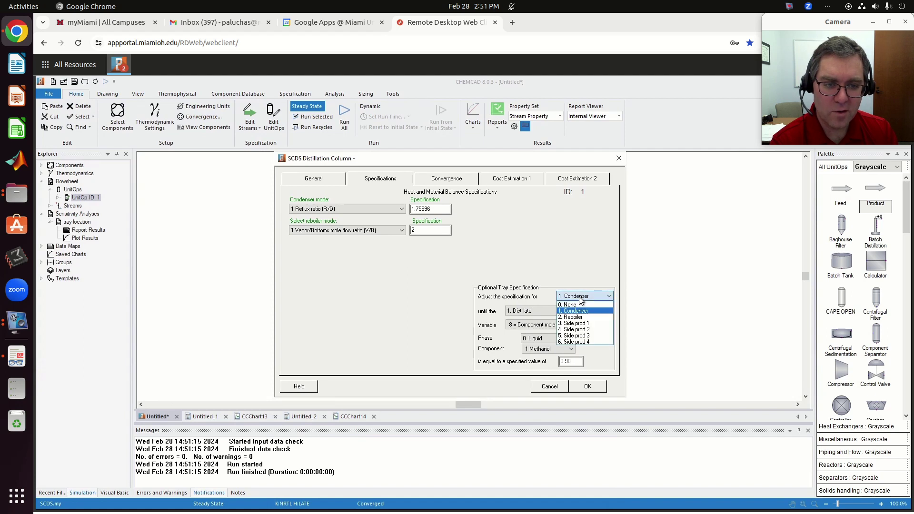
{"action": "left_click", "coordinate": [574, 317]}
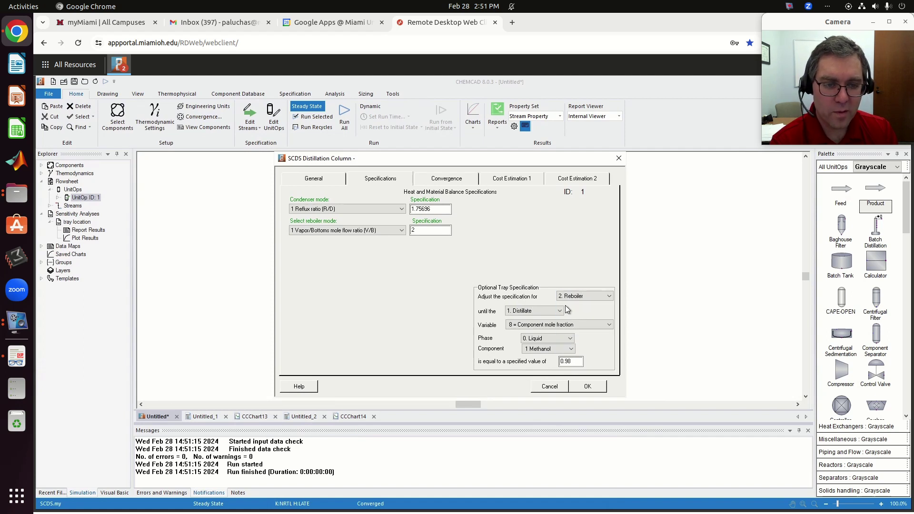
{"action": "left_click", "coordinate": [532, 311]}
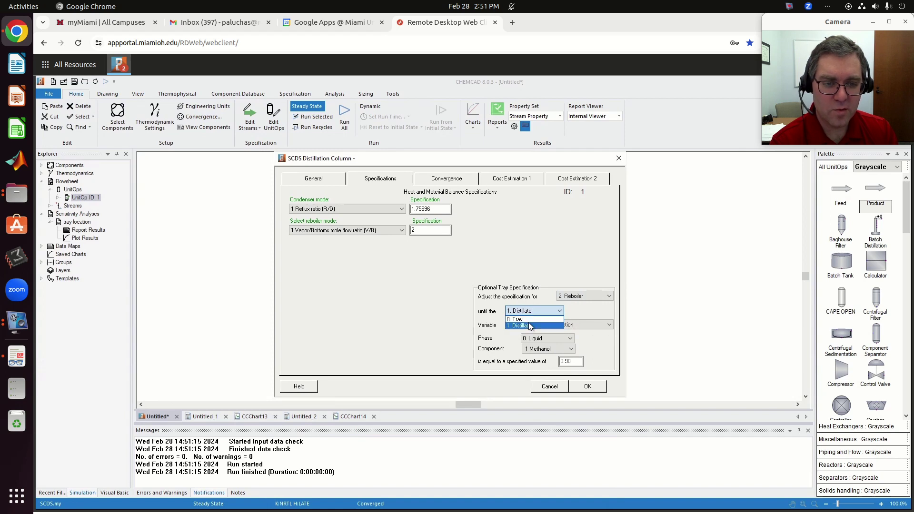
{"action": "left_click", "coordinate": [529, 325]}
{"action": "left_click", "coordinate": [515, 298]}
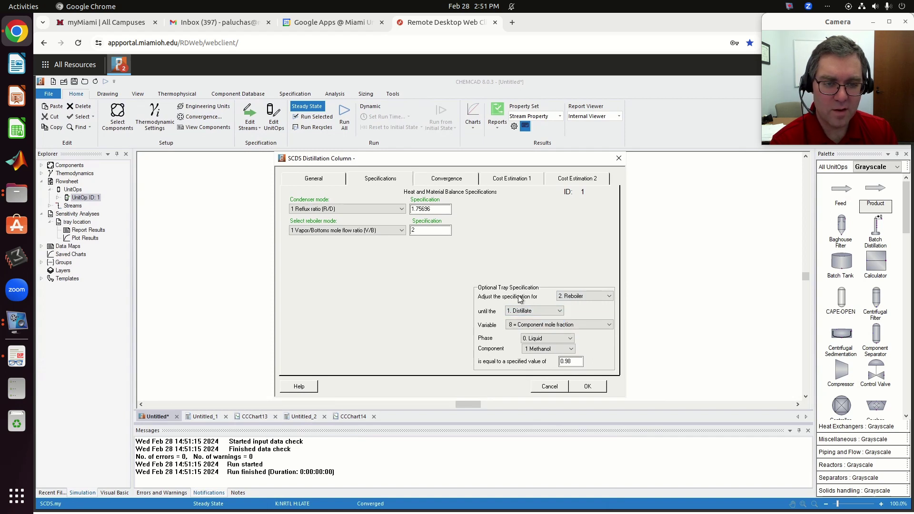
Step: Set the methanol target to 0.99, run the column, and dismiss the non-convergence error
{"action": "left_click", "coordinate": [575, 361]}
{"action": "type", "text": "0."}
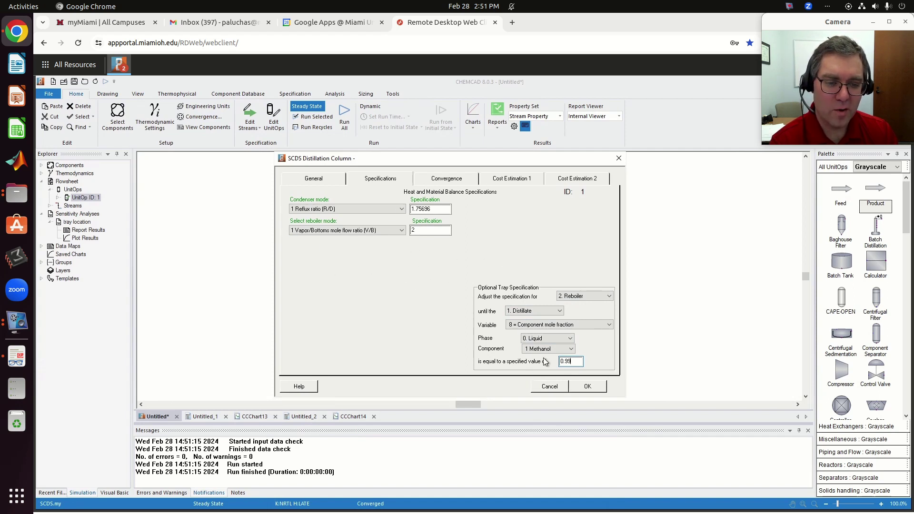
{"action": "left_click", "coordinate": [590, 387]}
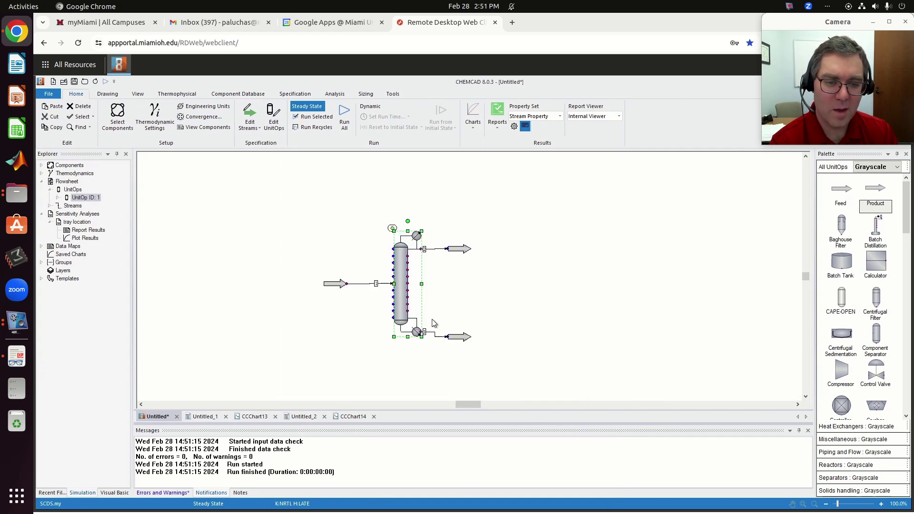
{"action": "left_click", "coordinate": [312, 118]}
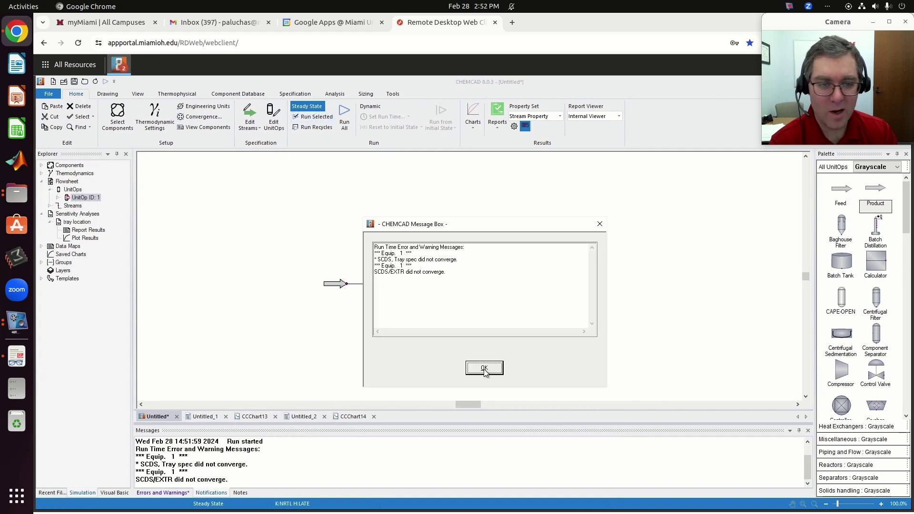
{"action": "left_click", "coordinate": [484, 368]}
Step: Reset the column to reflux ratio 1.25, boil-up ratio 2, and no tray spec
{"action": "double_click", "coordinate": [400, 292]}
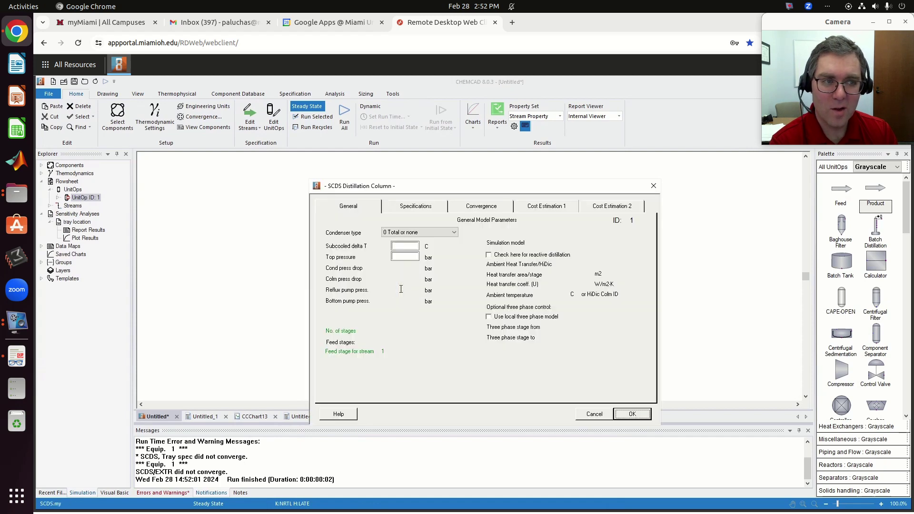
{"action": "left_click", "coordinate": [405, 204]}
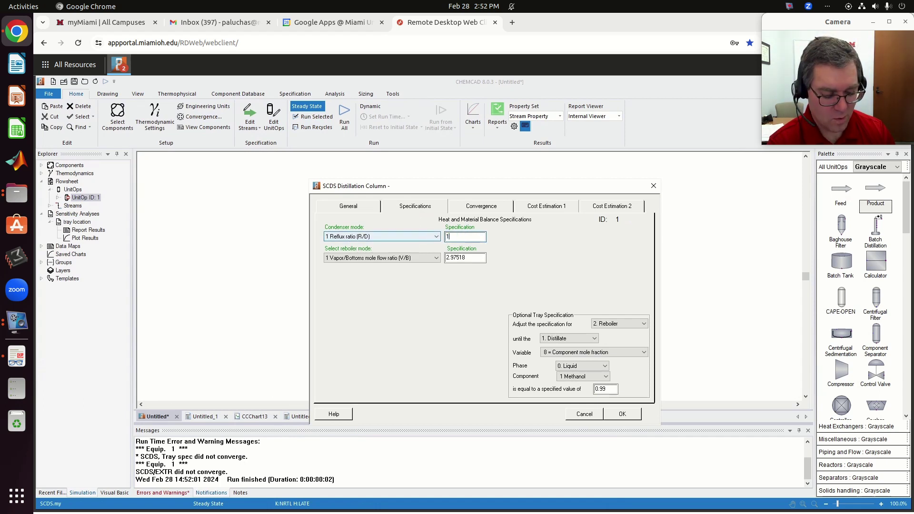
{"action": "type", "text": "1.25"}
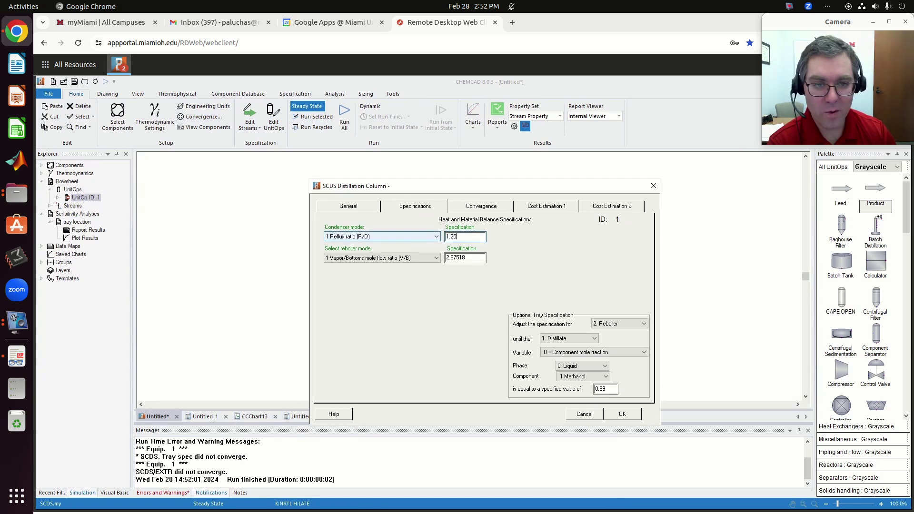
{"action": "double_click", "coordinate": [466, 258]}
{"action": "type", "text": "2"}
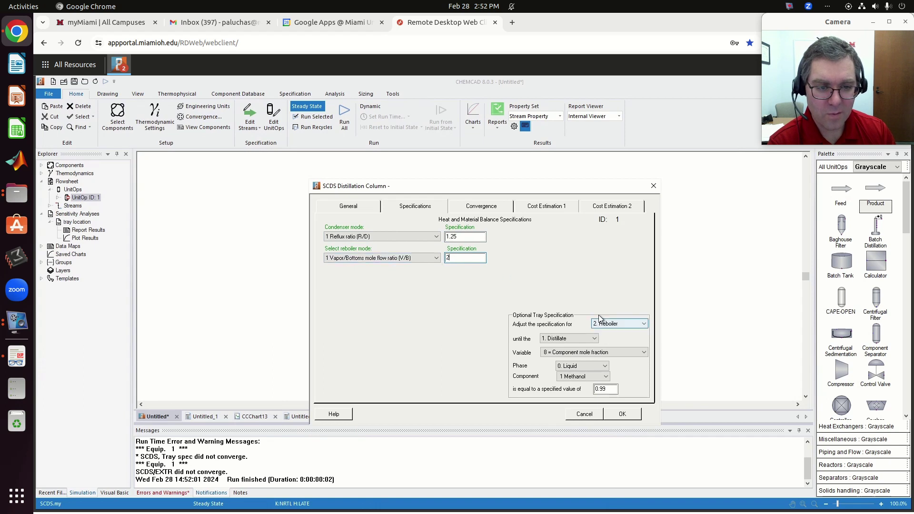
{"action": "left_click", "coordinate": [638, 323]}
{"action": "left_click", "coordinate": [614, 332]}
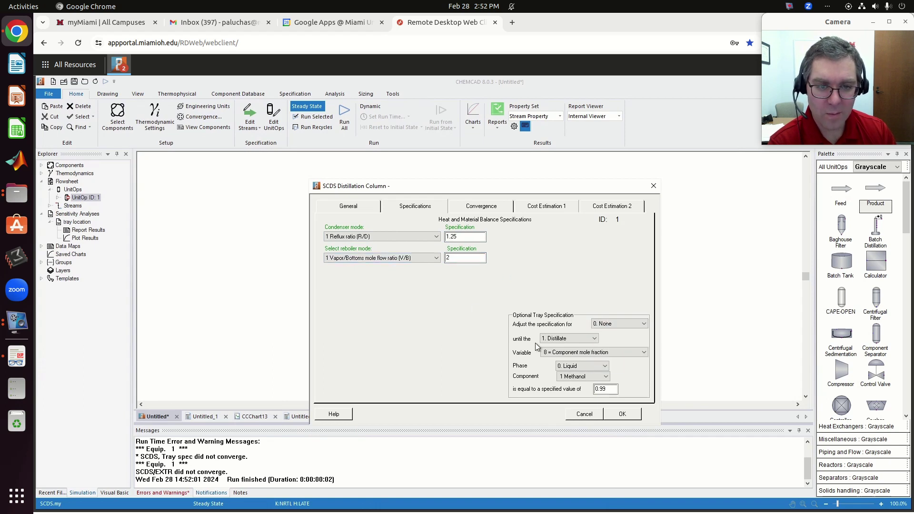
{"action": "left_click", "coordinate": [629, 413]}
Step: Rerun the column and reopen its Specifications
{"action": "left_click", "coordinate": [326, 117]}
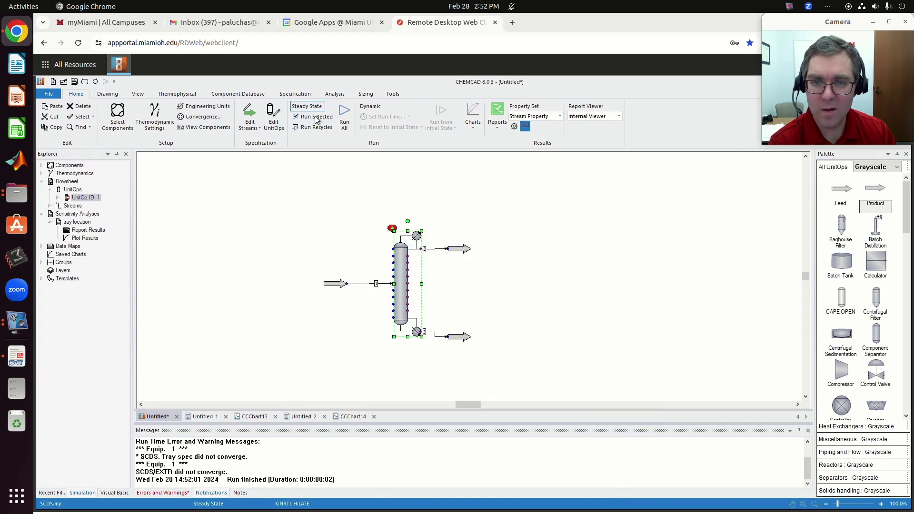
{"action": "double_click", "coordinate": [399, 283]}
{"action": "left_click", "coordinate": [413, 207]}
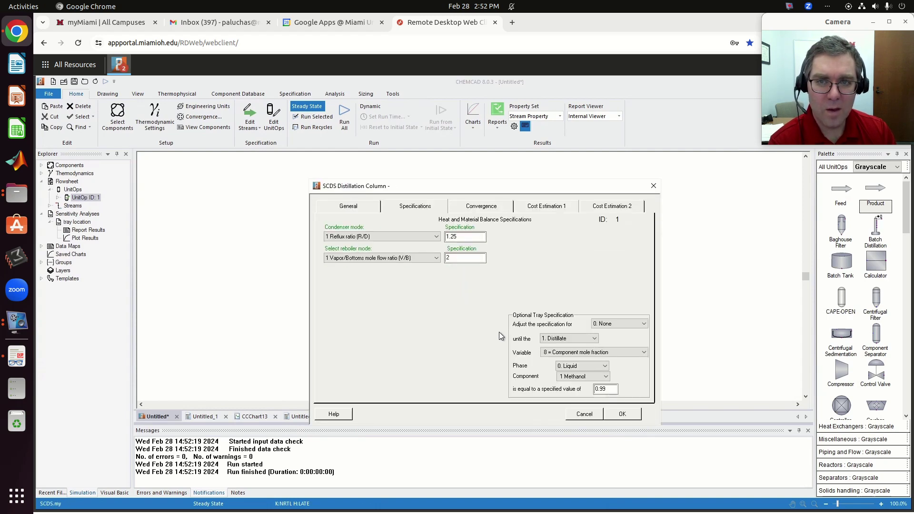
Step: Make the reboiler adjust for a 0.98 methanol target, run, and dismiss the error
{"action": "left_click", "coordinate": [612, 323]}
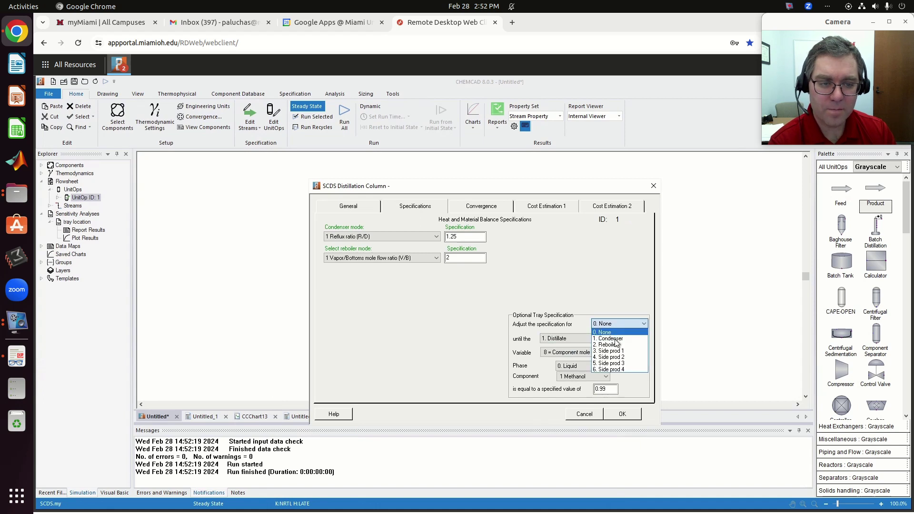
{"action": "left_click", "coordinate": [615, 344]}
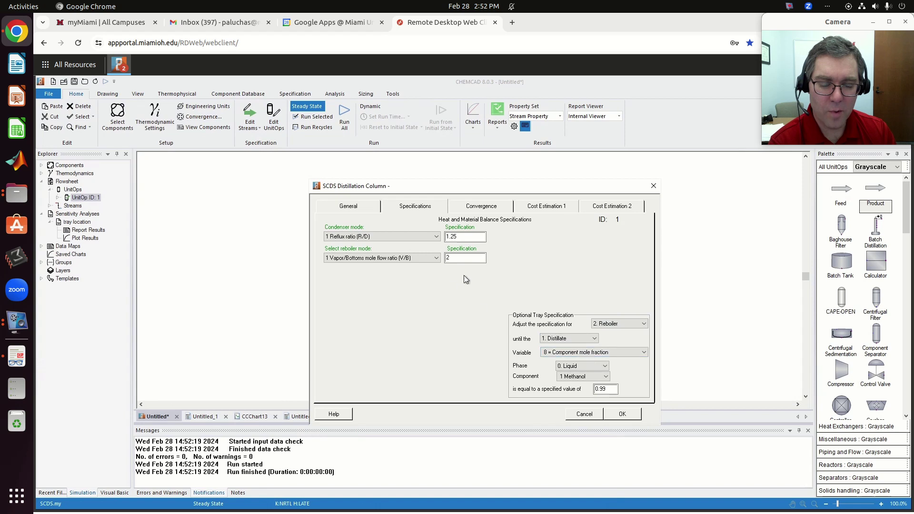
{"action": "left_click", "coordinate": [610, 389]}
{"action": "key", "text": "BackSpace"}
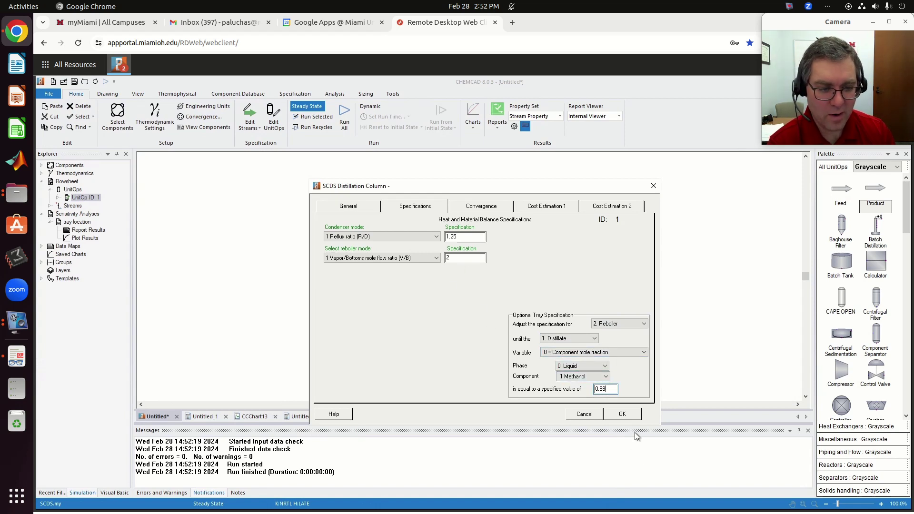
{"action": "left_click", "coordinate": [627, 413]}
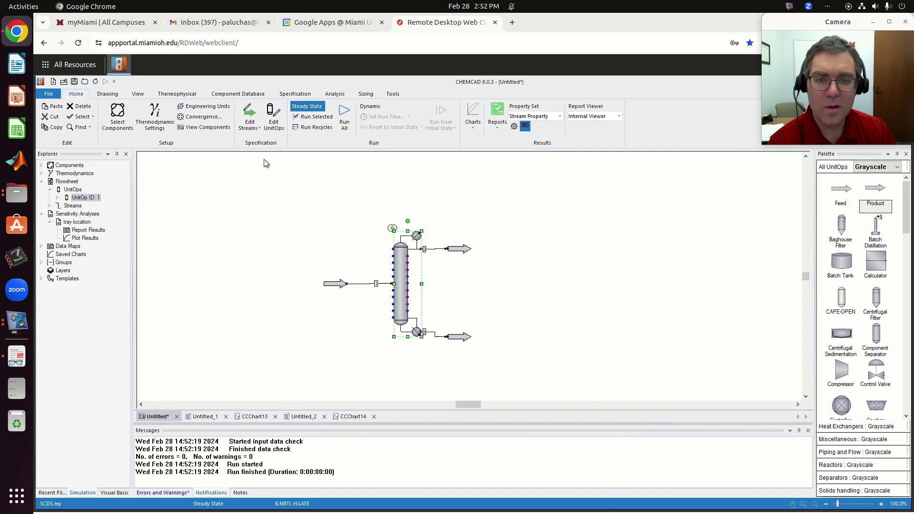
{"action": "left_click", "coordinate": [310, 119]}
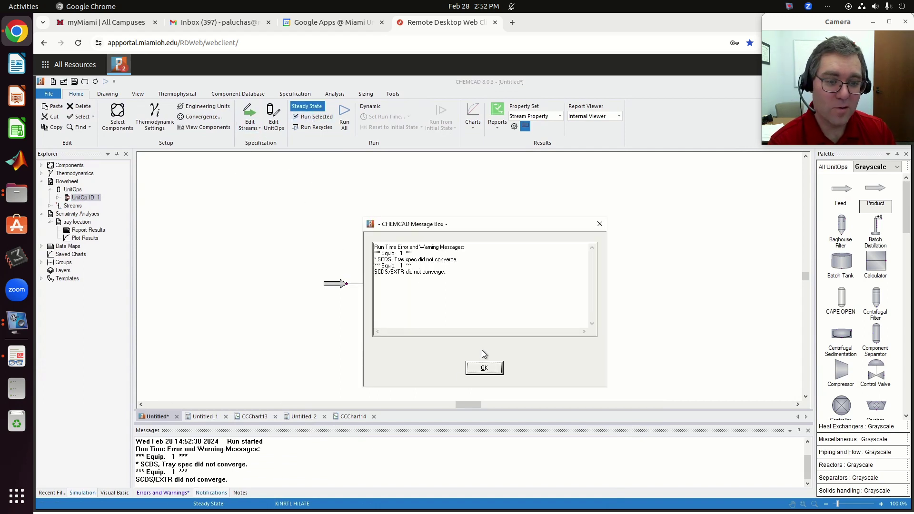
{"action": "left_click", "coordinate": [484, 368]}
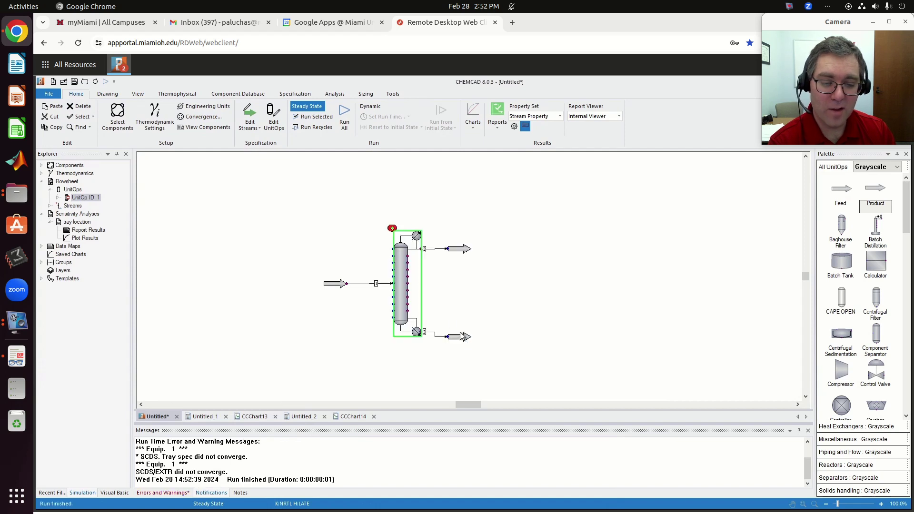
Step: Change the target to 0.95, rerun, and dismiss the negative reboiler duty error
{"action": "double_click", "coordinate": [402, 298]}
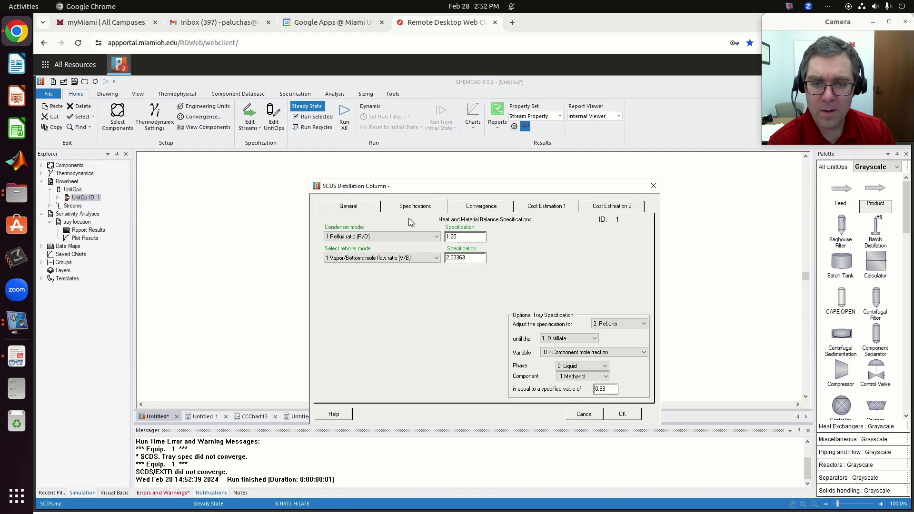
{"action": "left_click", "coordinate": [611, 390]}
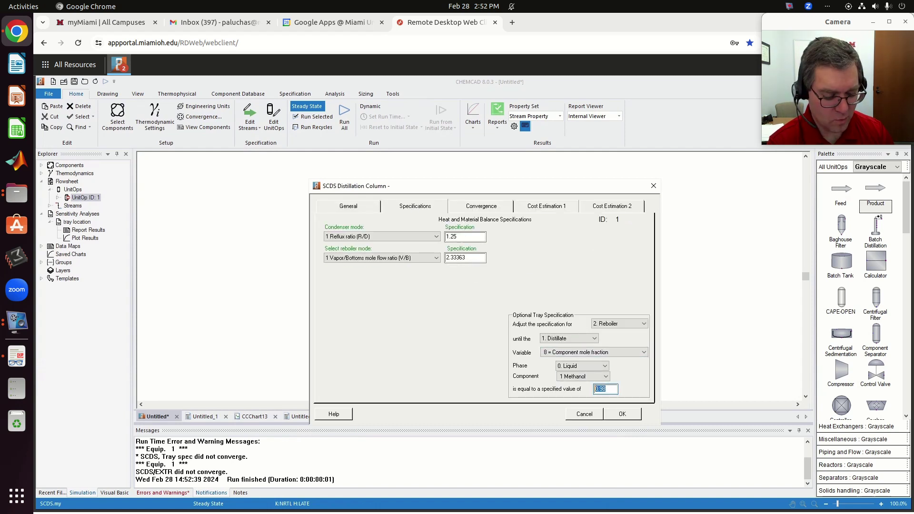
{"action": "left_click", "coordinate": [623, 415]}
{"action": "left_click", "coordinate": [313, 117]}
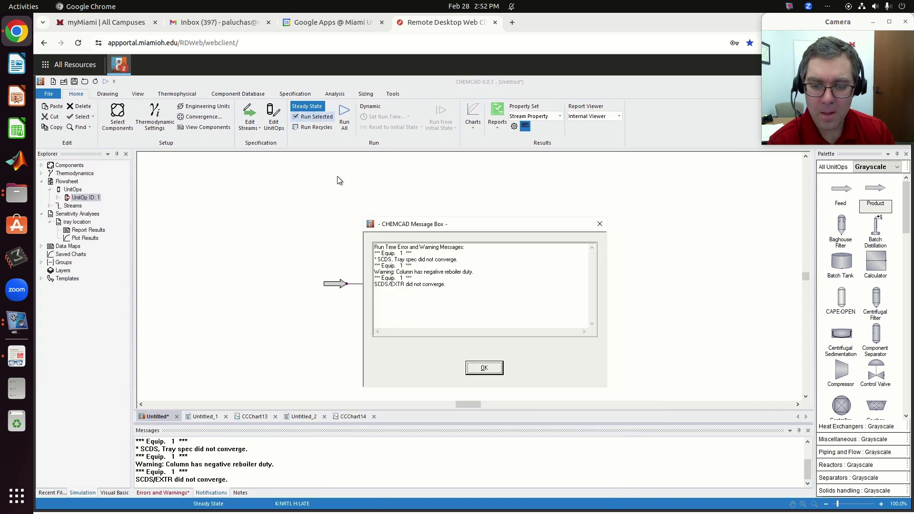
{"action": "left_click", "coordinate": [484, 368]}
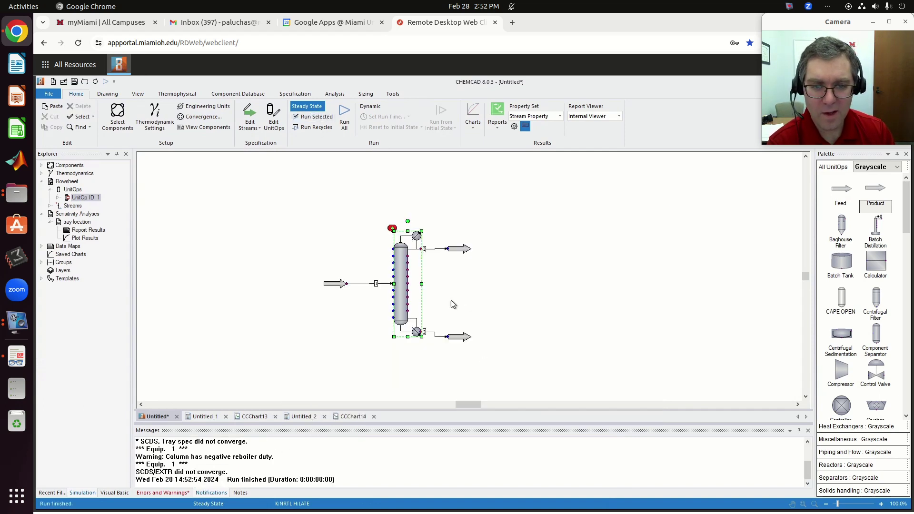
Step: Restore boil-up ratio 2 with no tray spec and rerun the column without errors
{"action": "double_click", "coordinate": [405, 287]}
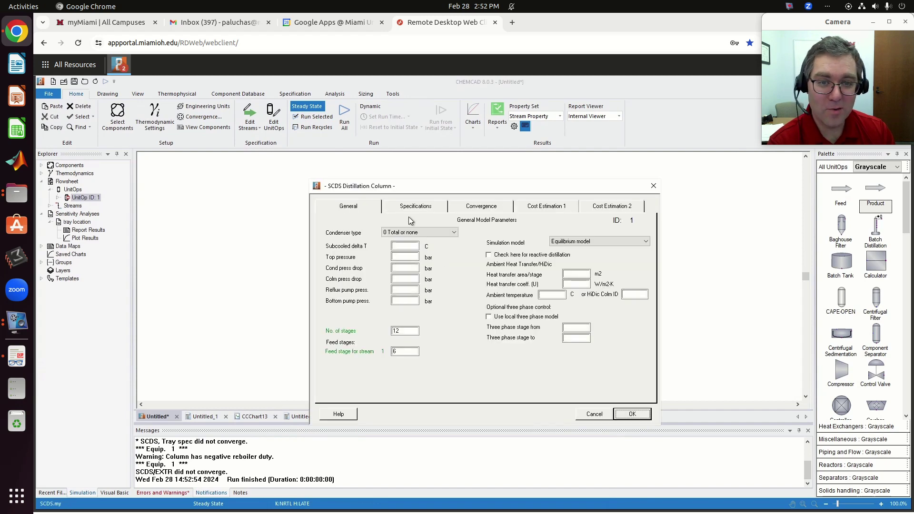
{"action": "left_click", "coordinate": [410, 207]}
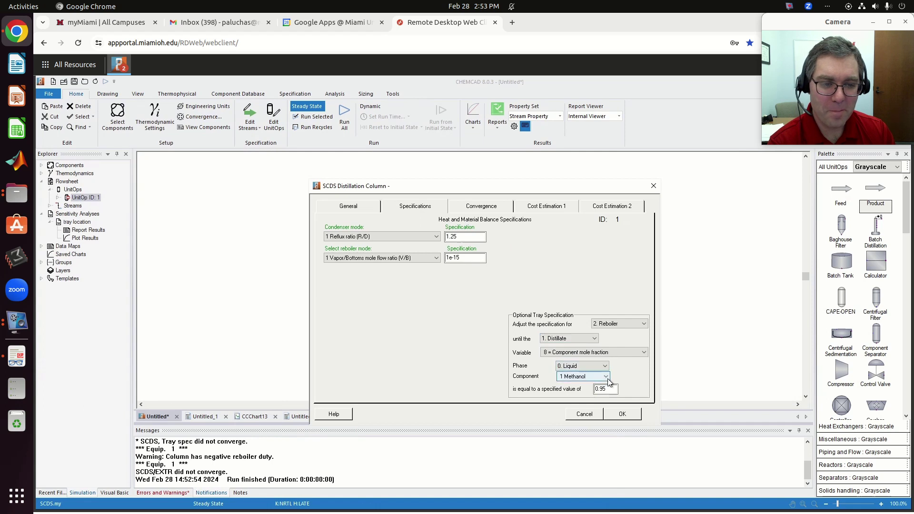
{"action": "left_click", "coordinate": [614, 324]}
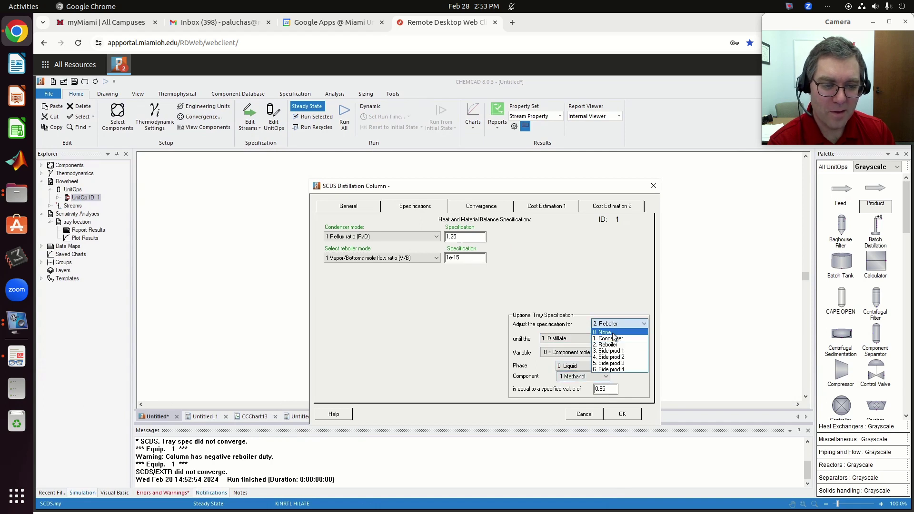
{"action": "left_click", "coordinate": [611, 338]}
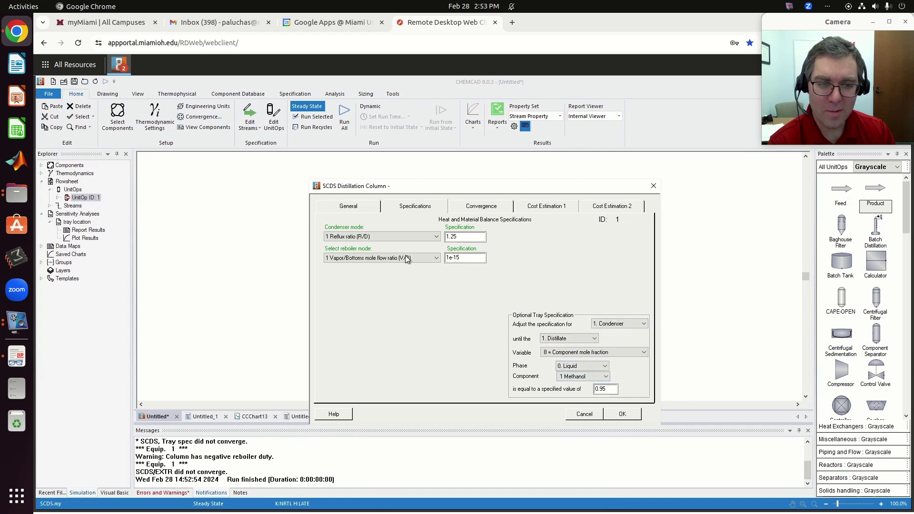
{"action": "left_click_drag", "start_coordinate": [479, 258], "coordinate": [399, 259]}
{"action": "type", "text": "2"}
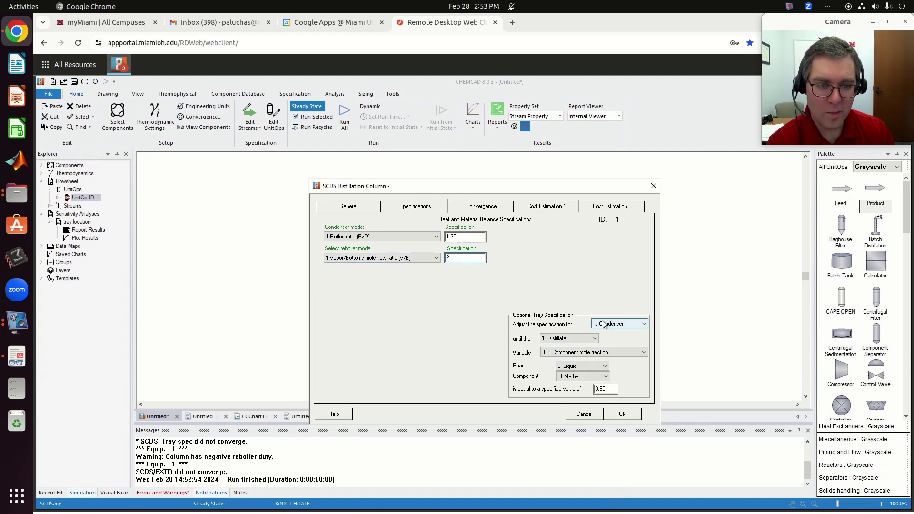
{"action": "left_click", "coordinate": [619, 324]}
{"action": "left_click", "coordinate": [612, 329]}
{"action": "left_click", "coordinate": [621, 415]}
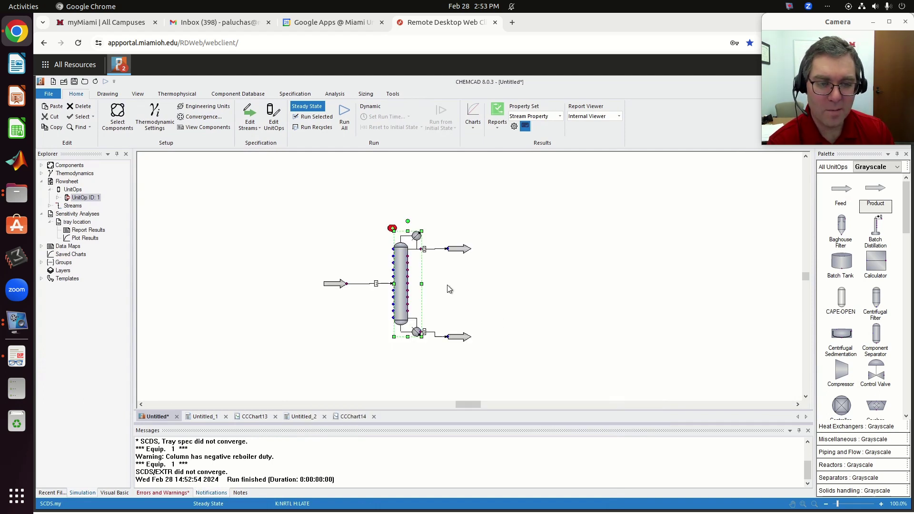
{"action": "left_click", "coordinate": [312, 117]}
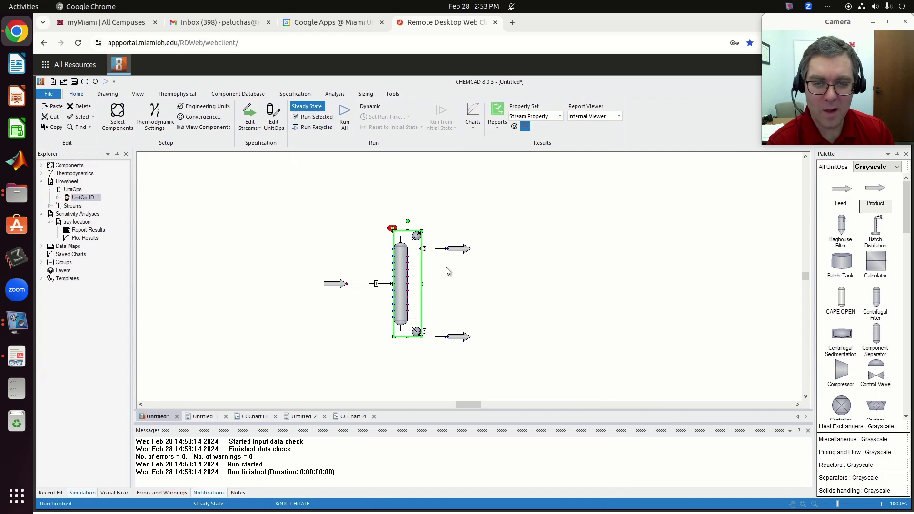
Step: Set the reboiler to adjust for 0.97 distillate methanol mole fraction
{"action": "left_click", "coordinate": [408, 279]}
{"action": "double_click", "coordinate": [402, 275]}
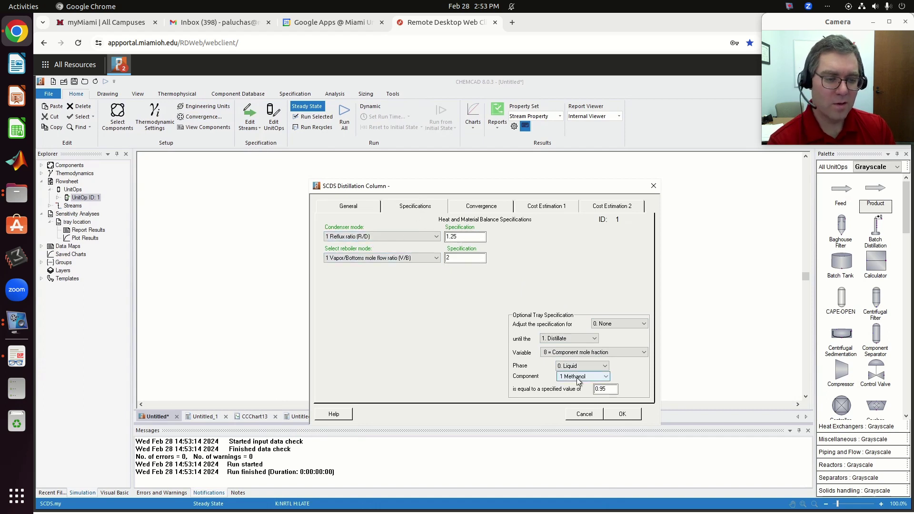
{"action": "left_click", "coordinate": [584, 338]}
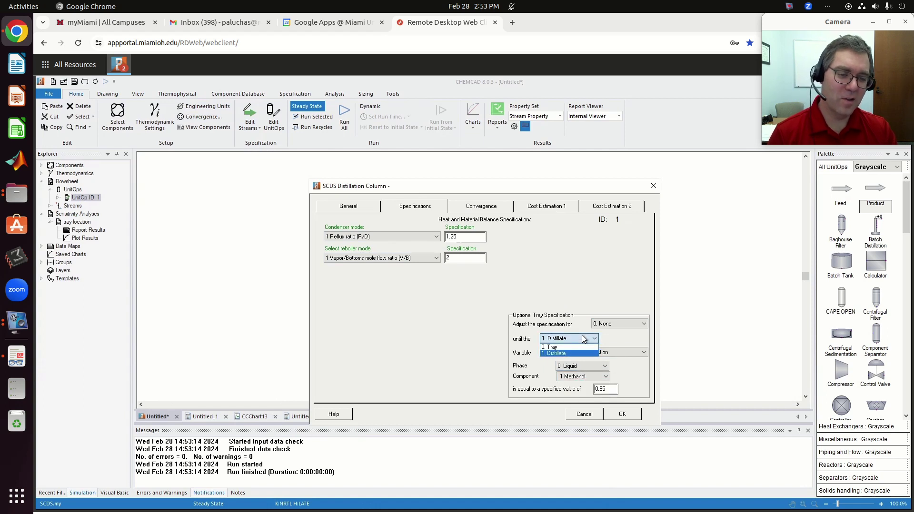
{"action": "left_click", "coordinate": [578, 315]}
{"action": "left_click", "coordinate": [610, 320]}
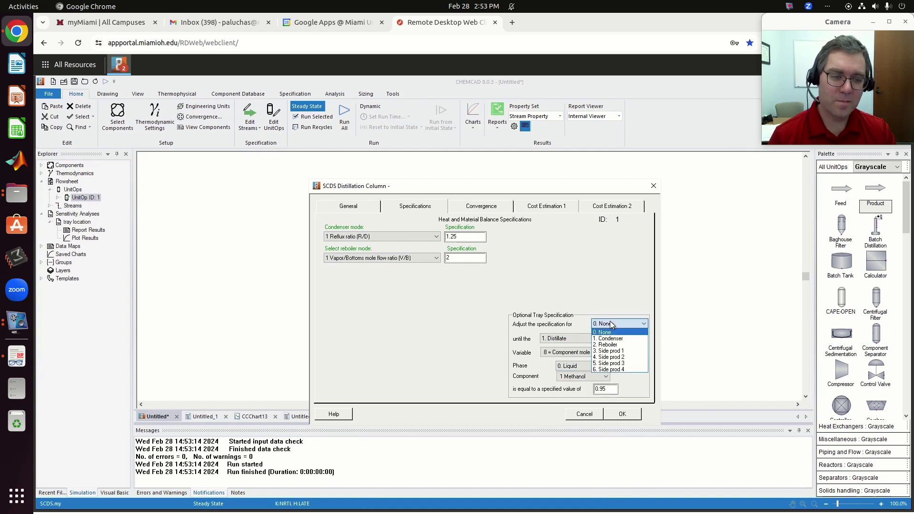
{"action": "left_click", "coordinate": [617, 346]}
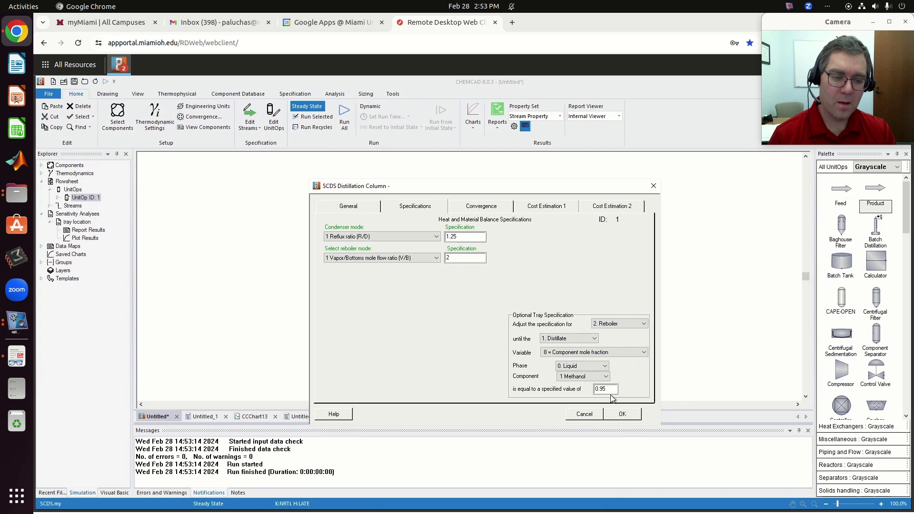
{"action": "double_click", "coordinate": [607, 387]}
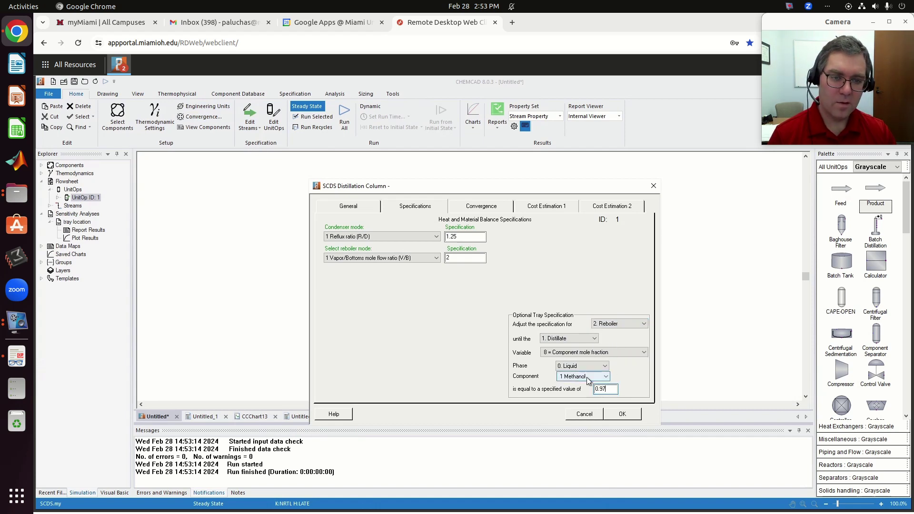
{"action": "left_click", "coordinate": [623, 414]}
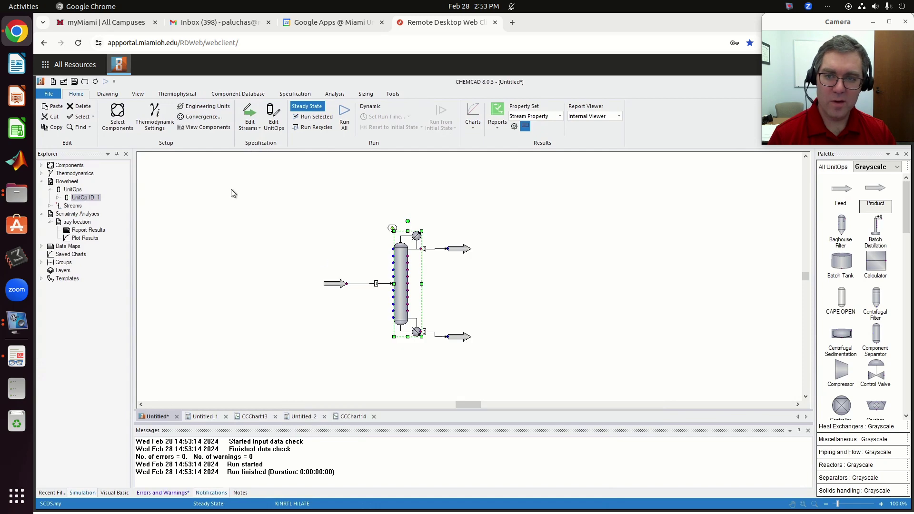
Step: Rerun the column and read the solved boil-up ratio of 1.69183
{"action": "left_click", "coordinate": [313, 117]}
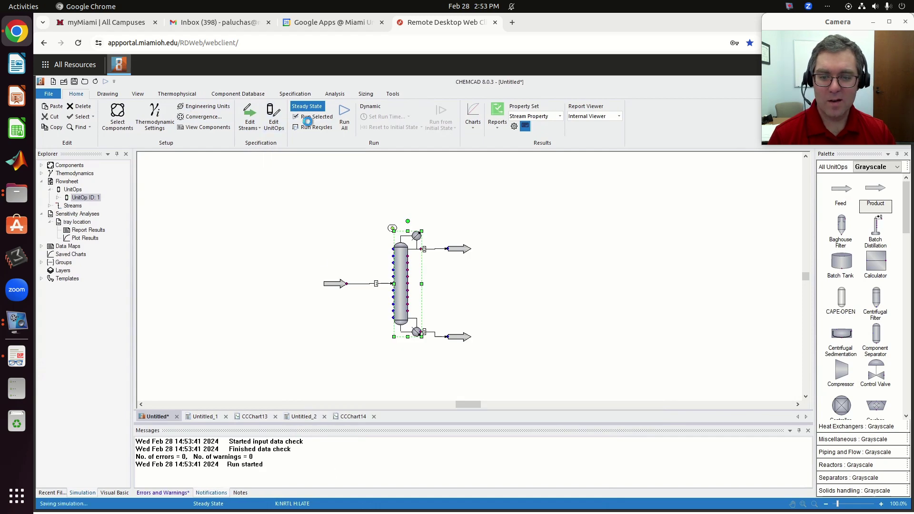
{"action": "double_click", "coordinate": [407, 285]}
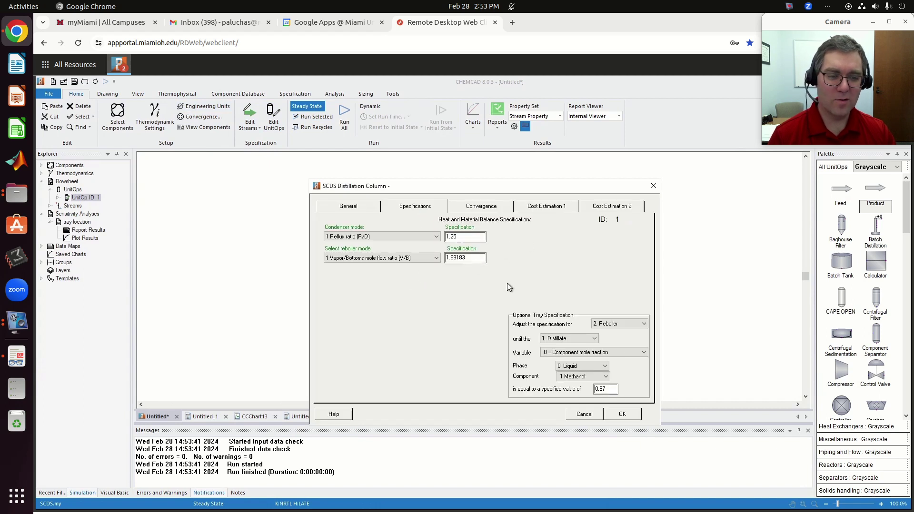
{"action": "left_click", "coordinate": [628, 415]}
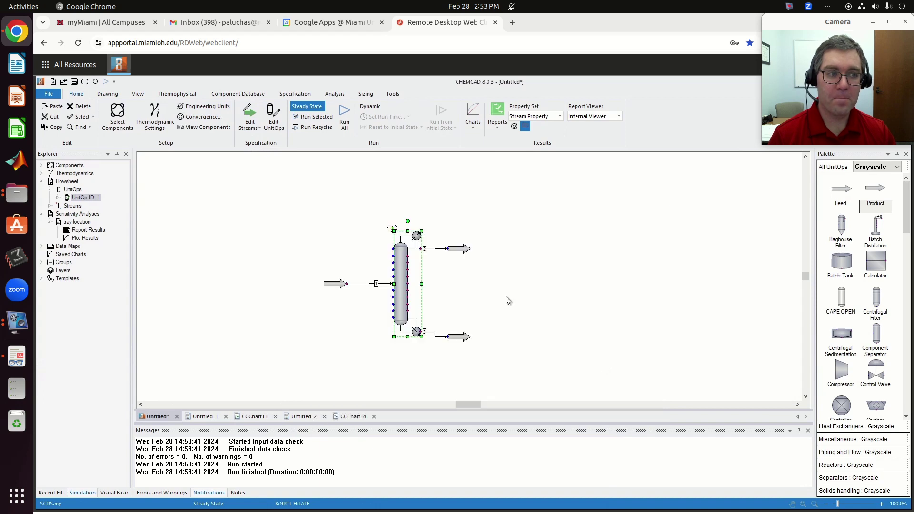
{"action": "left_click", "coordinate": [350, 251]}
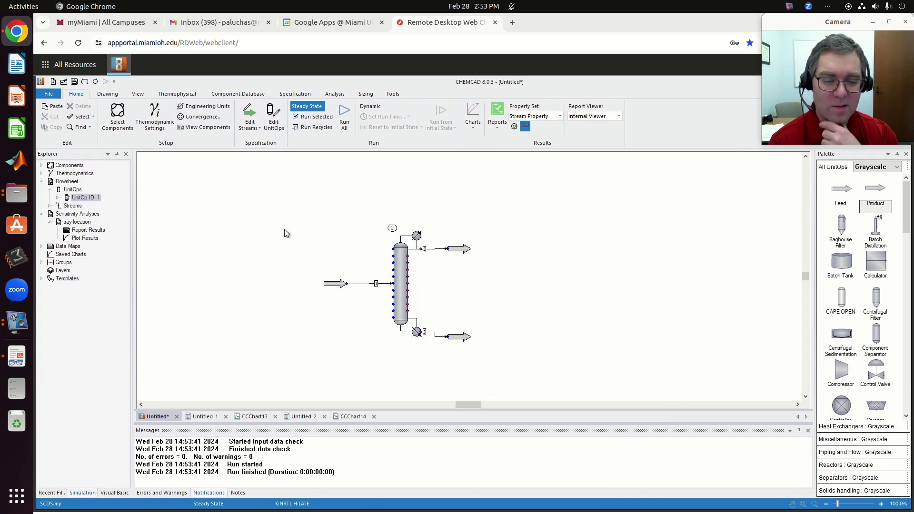
{"action": "left_click", "coordinate": [259, 417]}
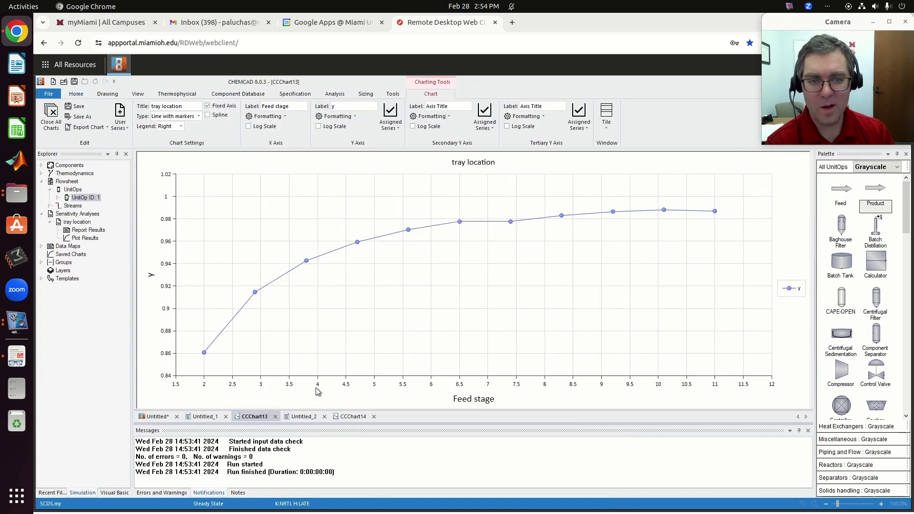
{"action": "left_click", "coordinate": [353, 417]}
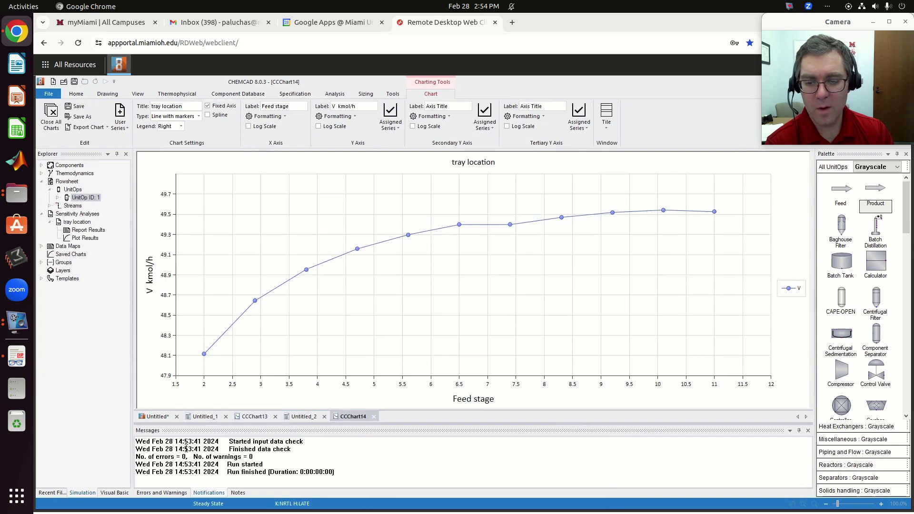
{"action": "left_click", "coordinate": [157, 417]}
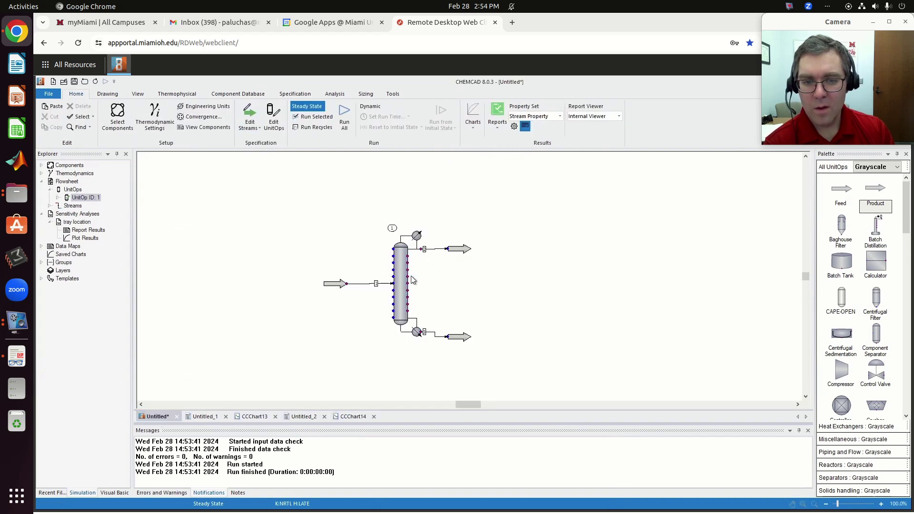
{"action": "double_click", "coordinate": [401, 283]}
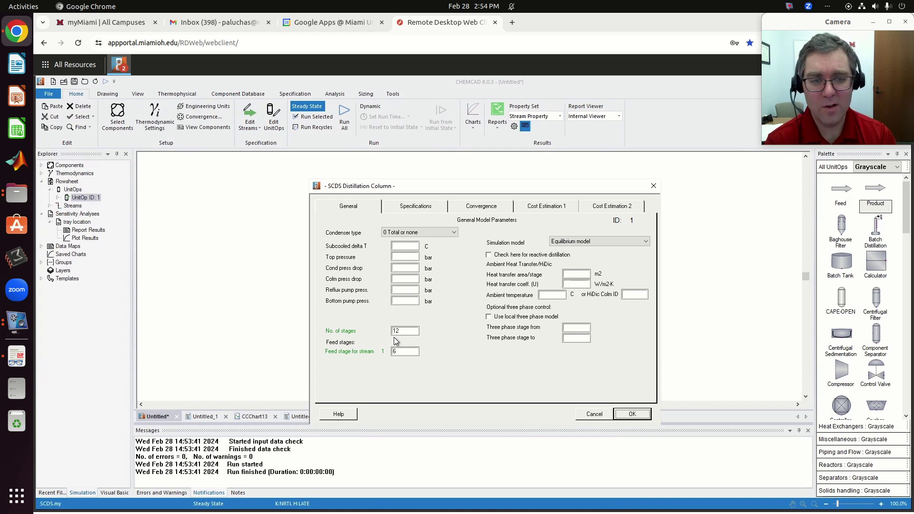
{"action": "left_click", "coordinate": [428, 209]}
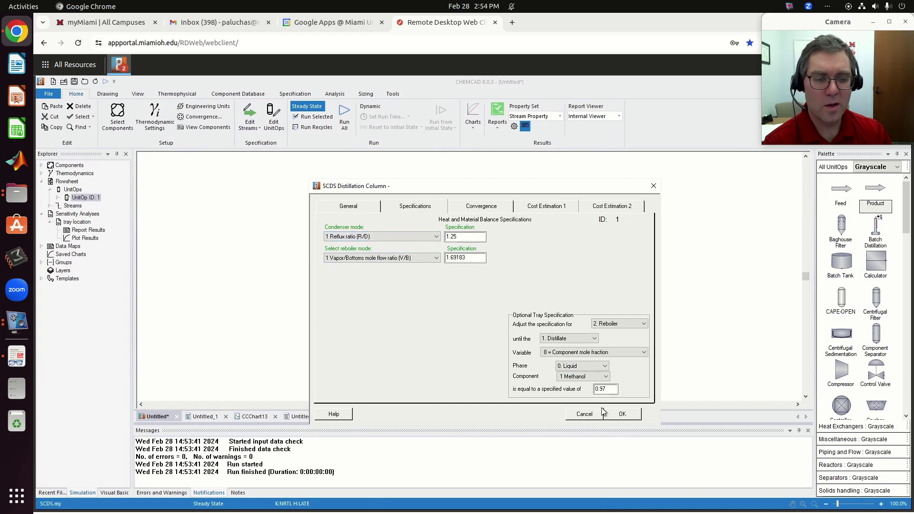
{"action": "left_click", "coordinate": [620, 414]}
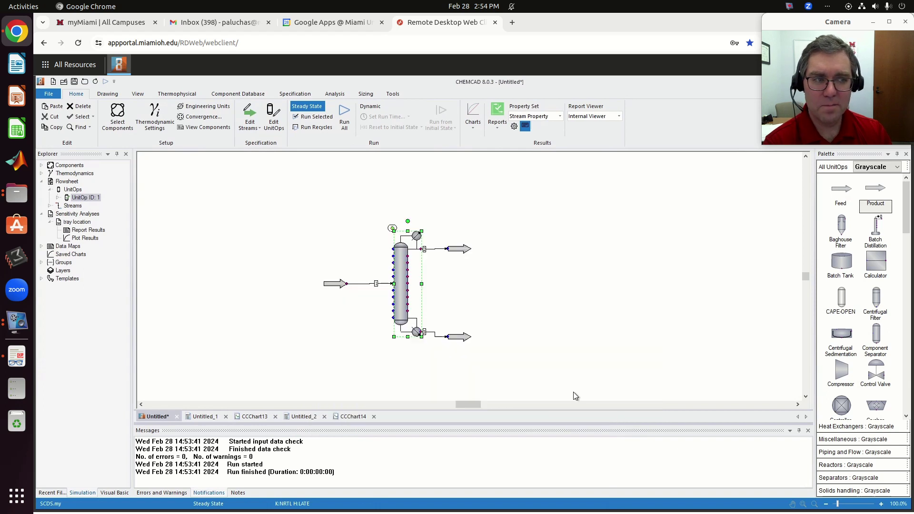